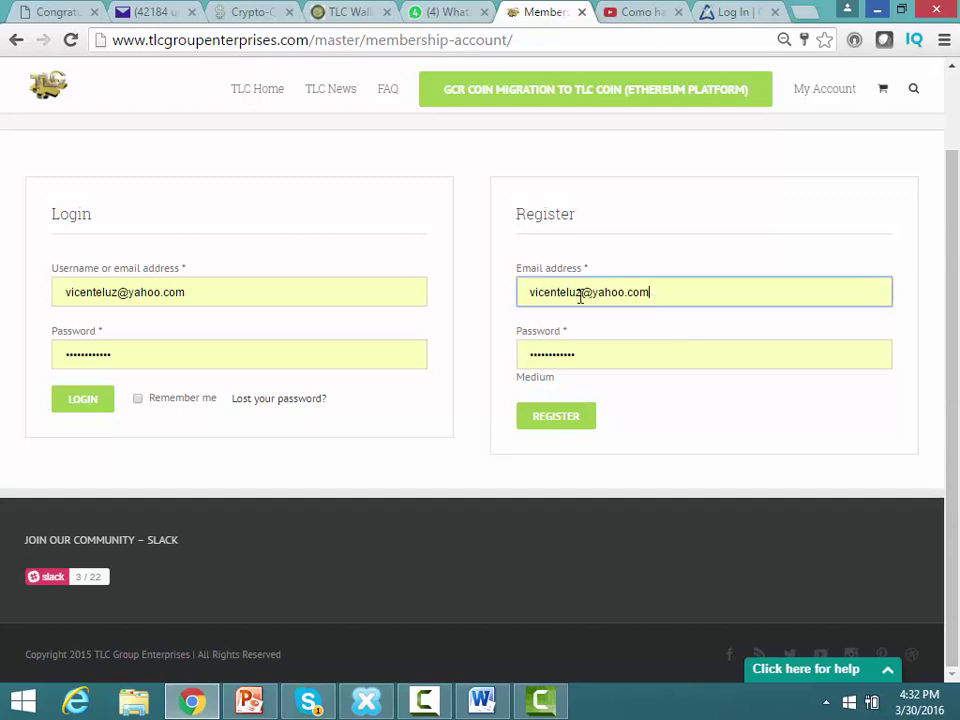
# Replace the registration email with a different saved autofill address.
pyautogui.tripleClick(581, 294)
pyautogui.write('vl')
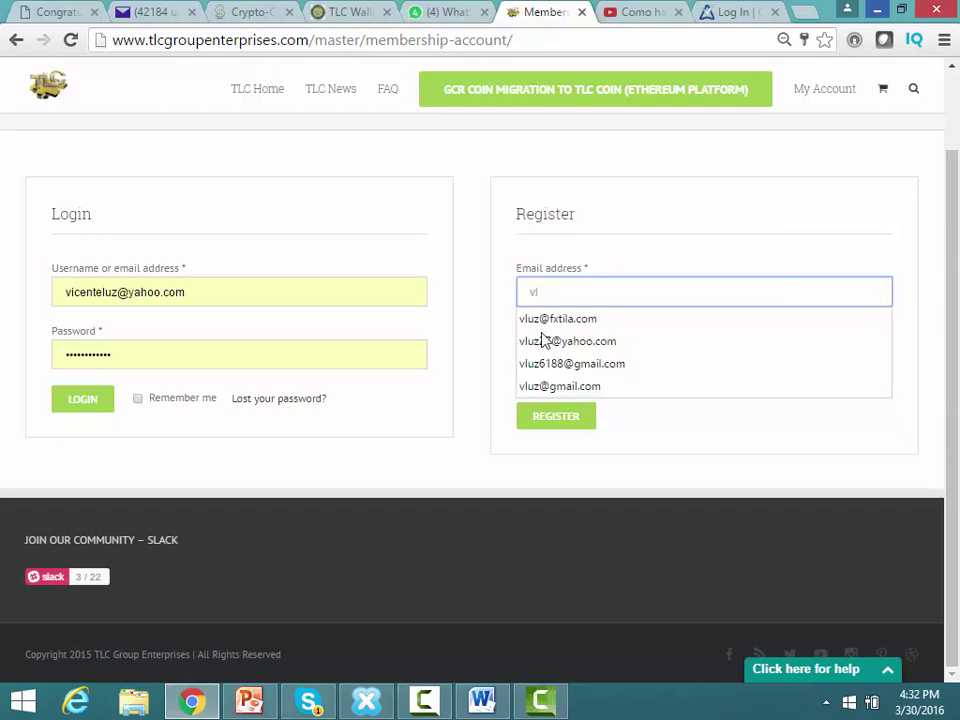
pyautogui.click(553, 321)
# Retype the password until it rates Medium strength, then submit the registration.
pyautogui.doubleClick(608, 355)
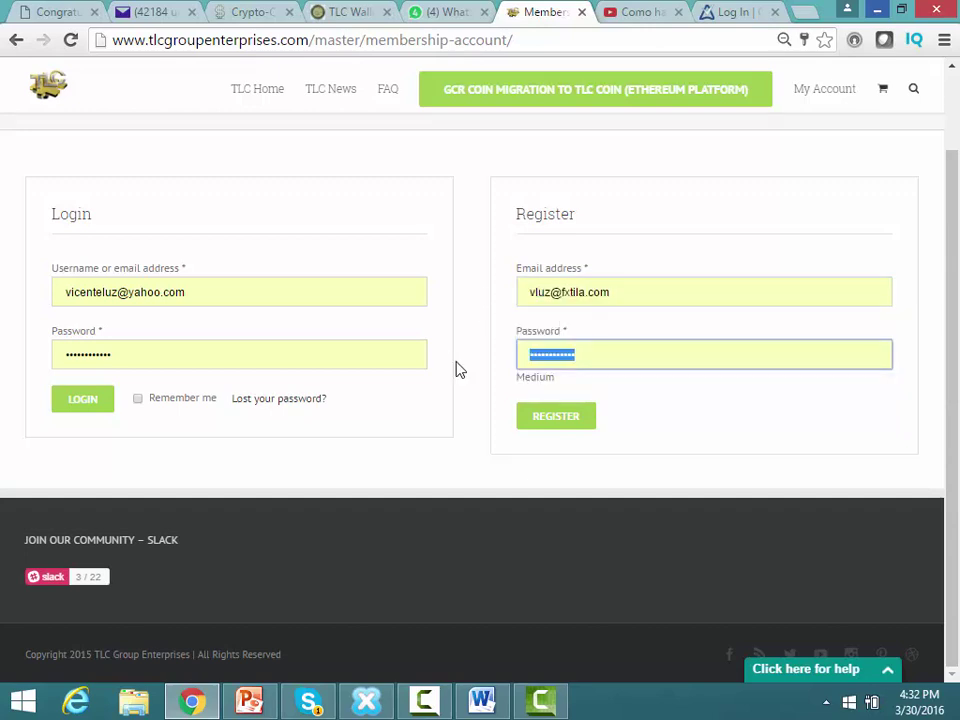
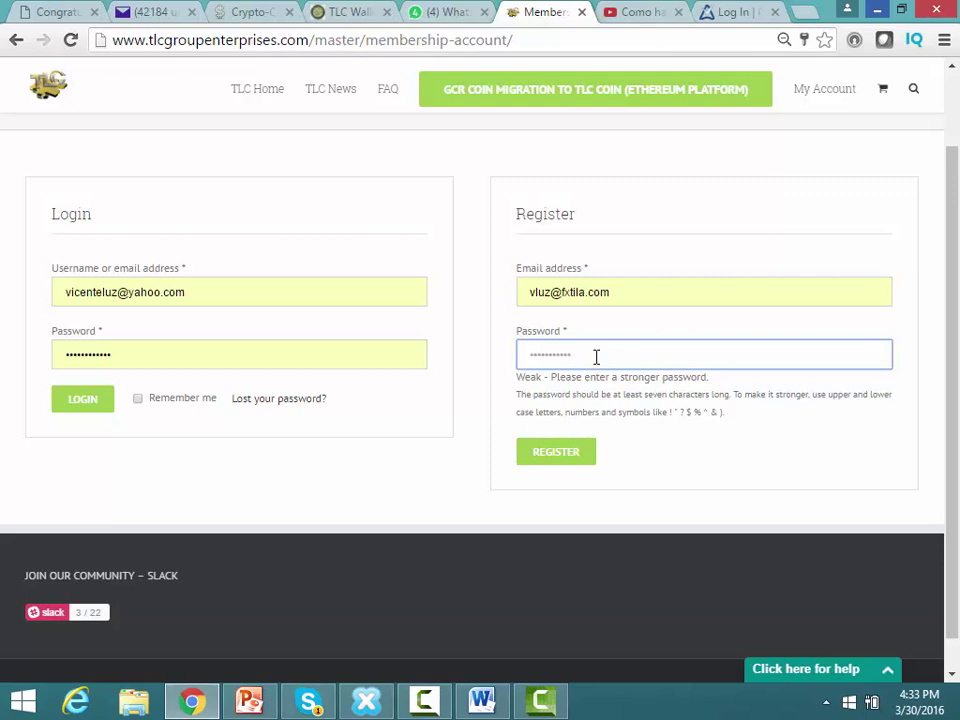
pyautogui.moveTo(596, 357); pyautogui.dragTo(491, 358)
pyautogui.press('BackSpace')
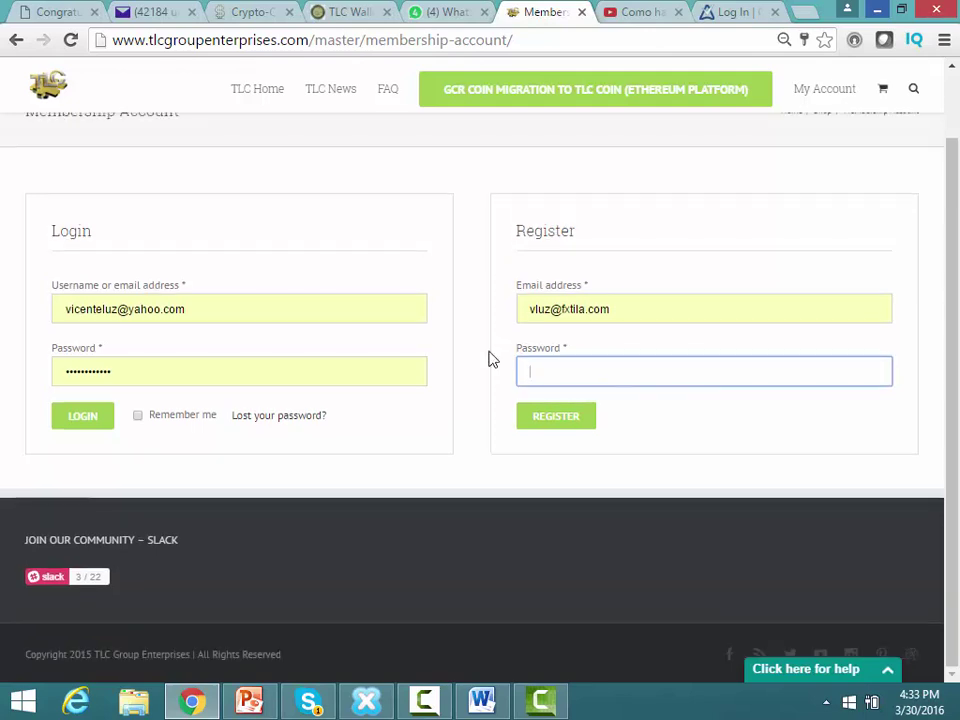
pyautogui.write('a')
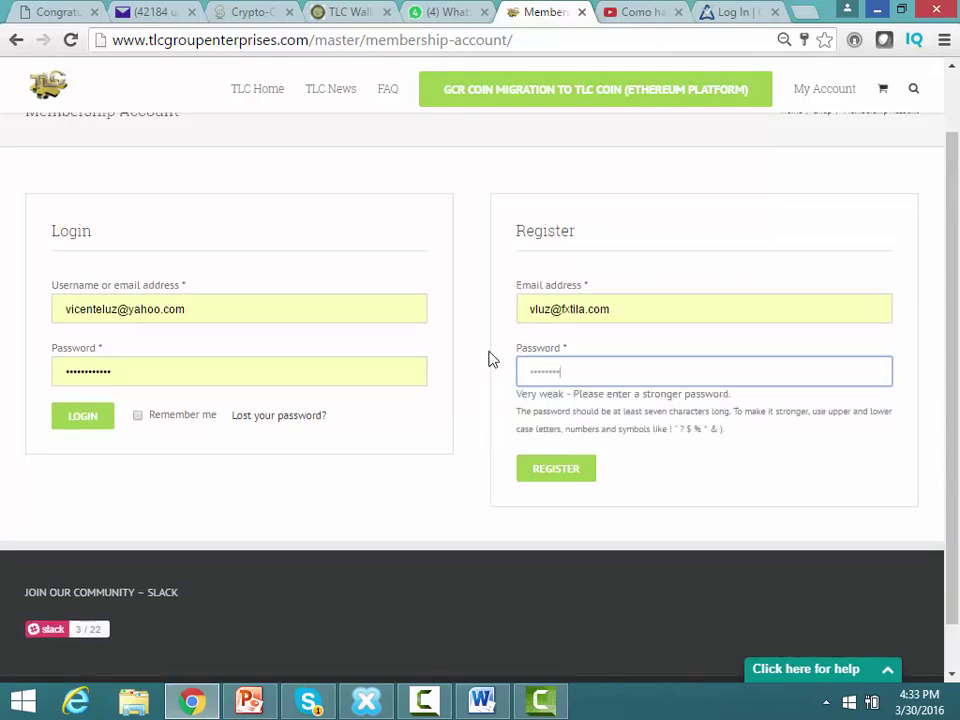
pyautogui.write('***')
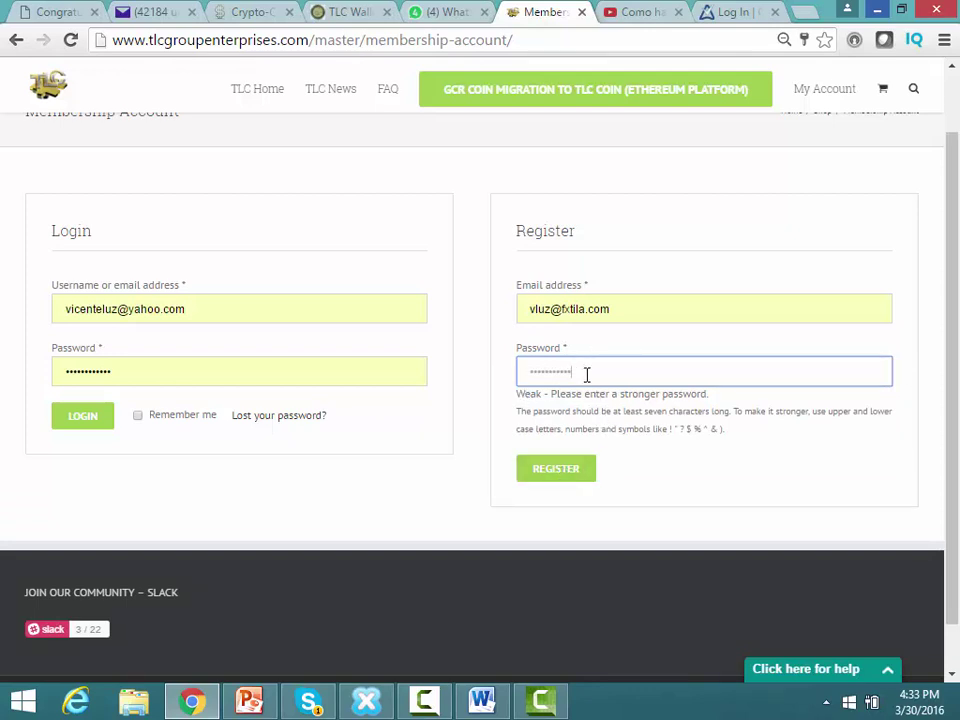
pyautogui.moveTo(587, 374); pyautogui.dragTo(489, 381)
pyautogui.press('BackSpace')
pyautogui.write('a')
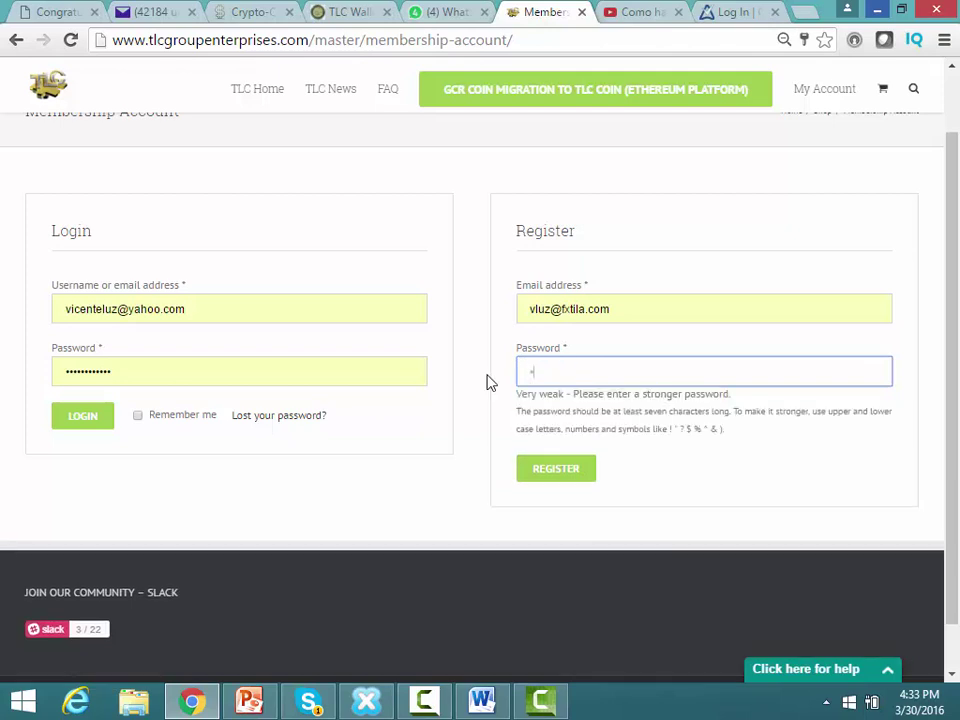
pyautogui.write('••')
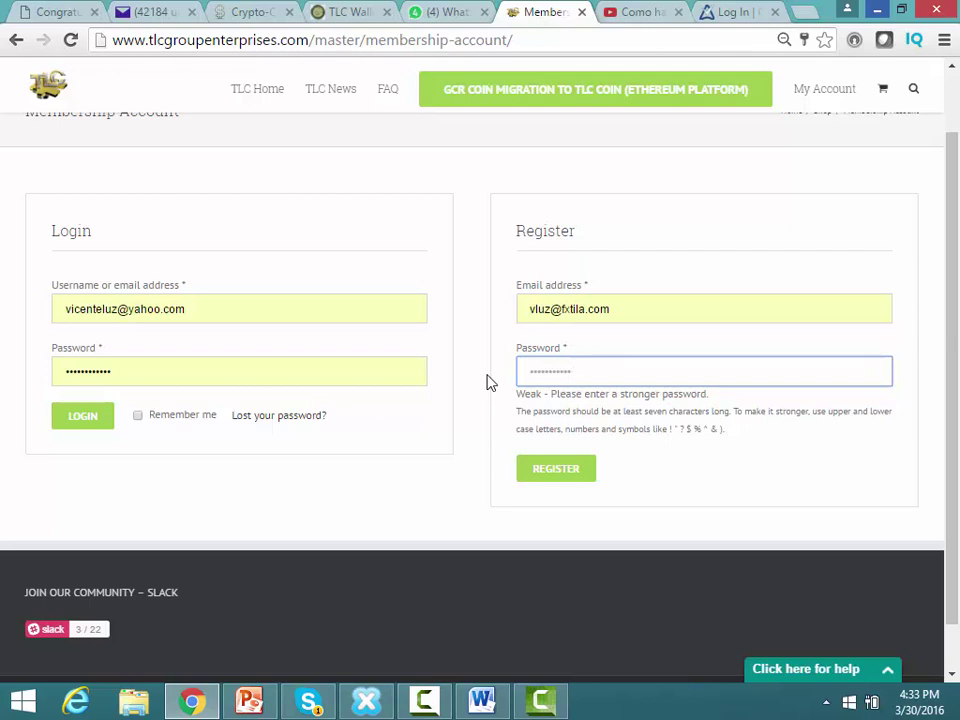
pyautogui.press('BackSpace')
pyautogui.press('BackSpace')
pyautogui.press('BackSpace')
pyautogui.press('BackSpace')
pyautogui.write('•')
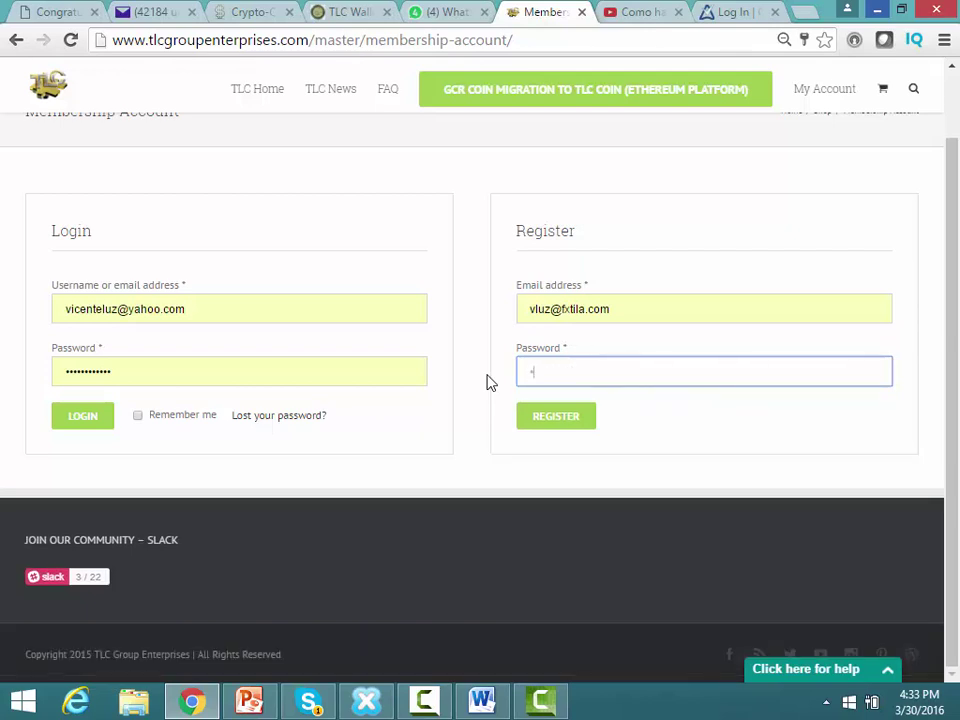
pyautogui.write('•••')
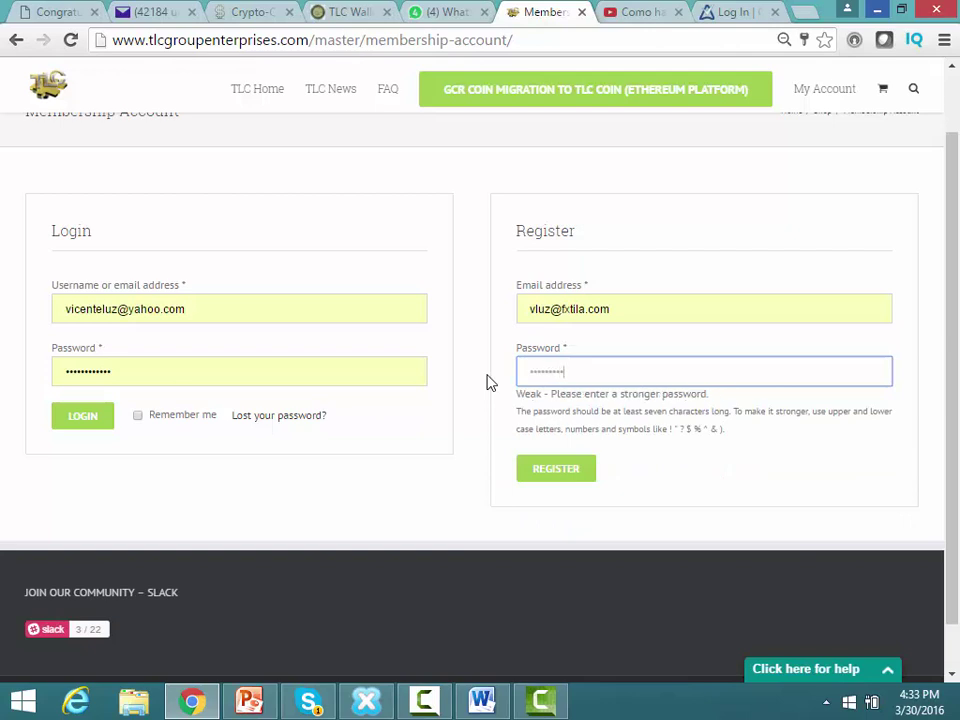
pyautogui.write('•')
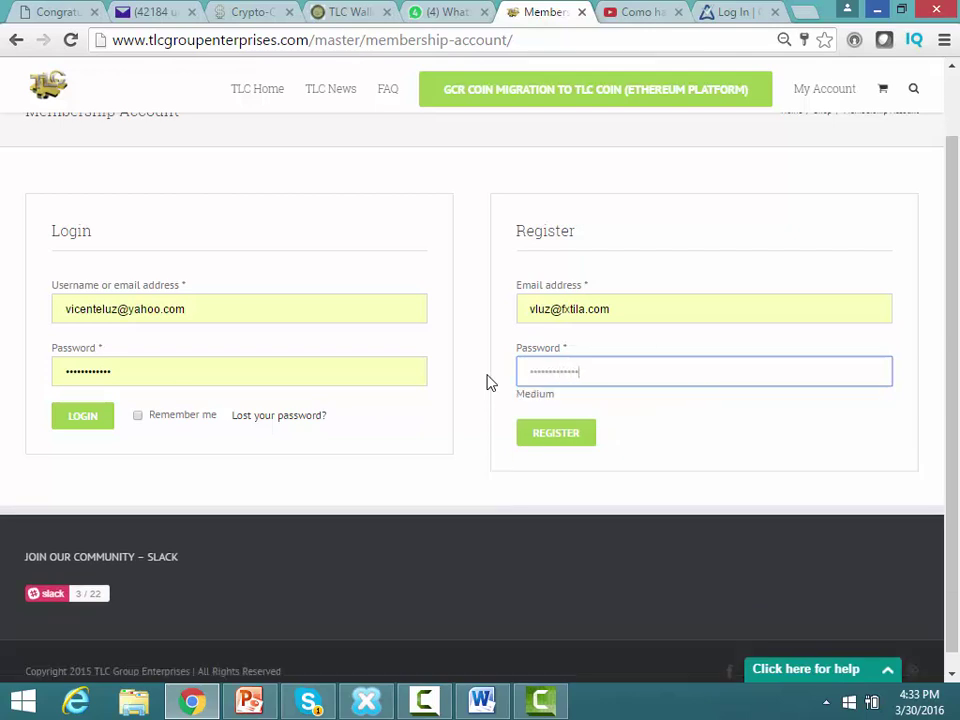
pyautogui.click(557, 443)
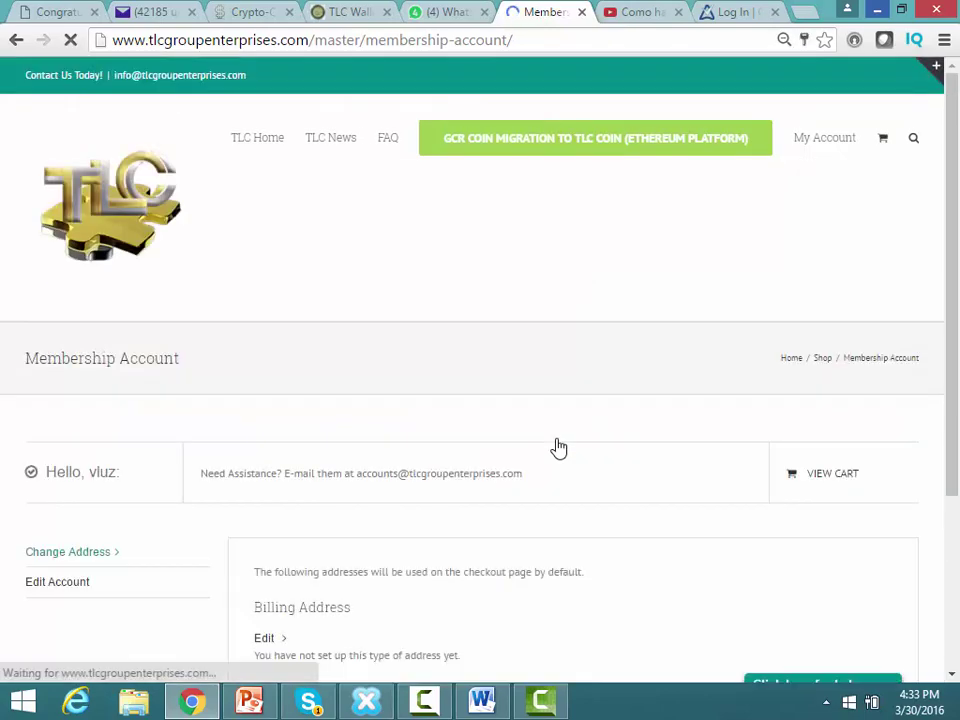
# Open the shopping cart to check its contents.
pyautogui.moveTo(957, 210); pyautogui.dragTo(958, 298)
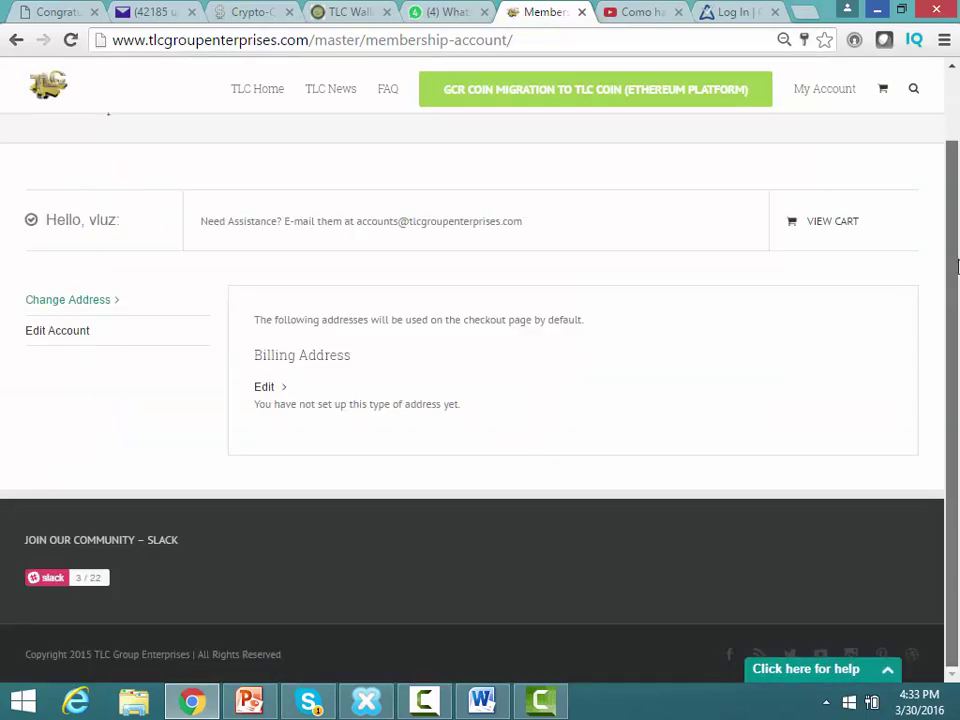
pyautogui.scroll(3, 957, 265)
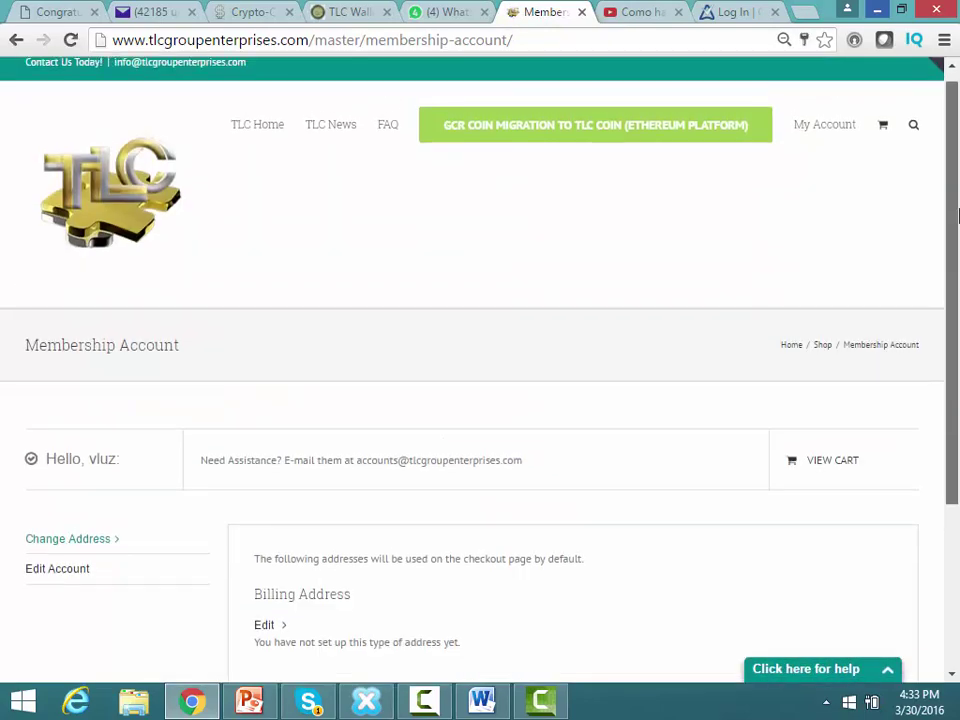
pyautogui.click(885, 133)
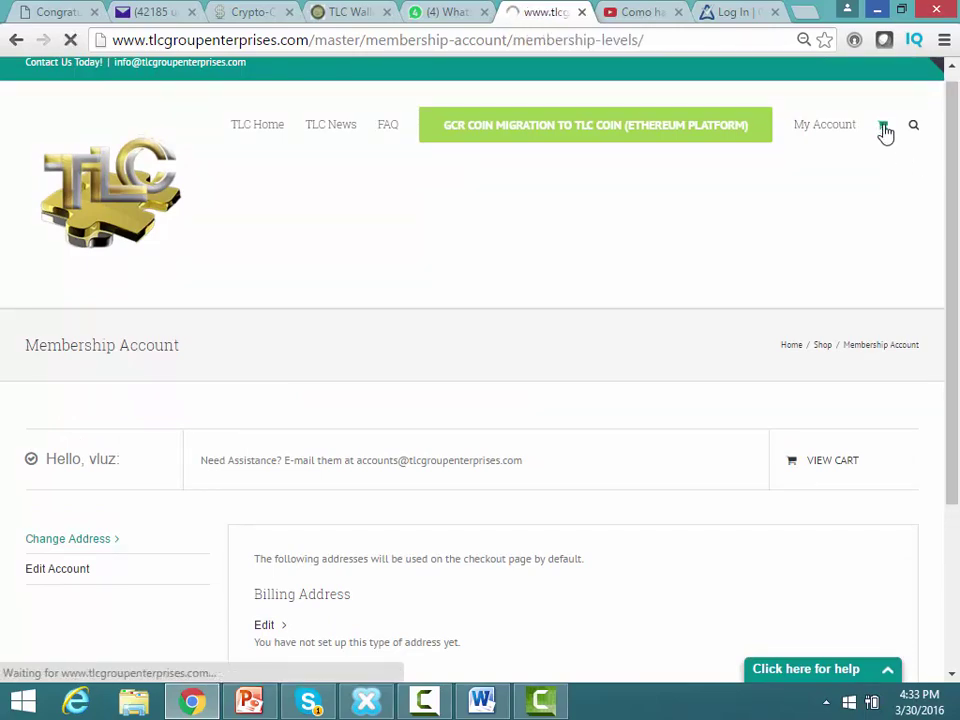
pyautogui.scroll(-3, 957, 450)
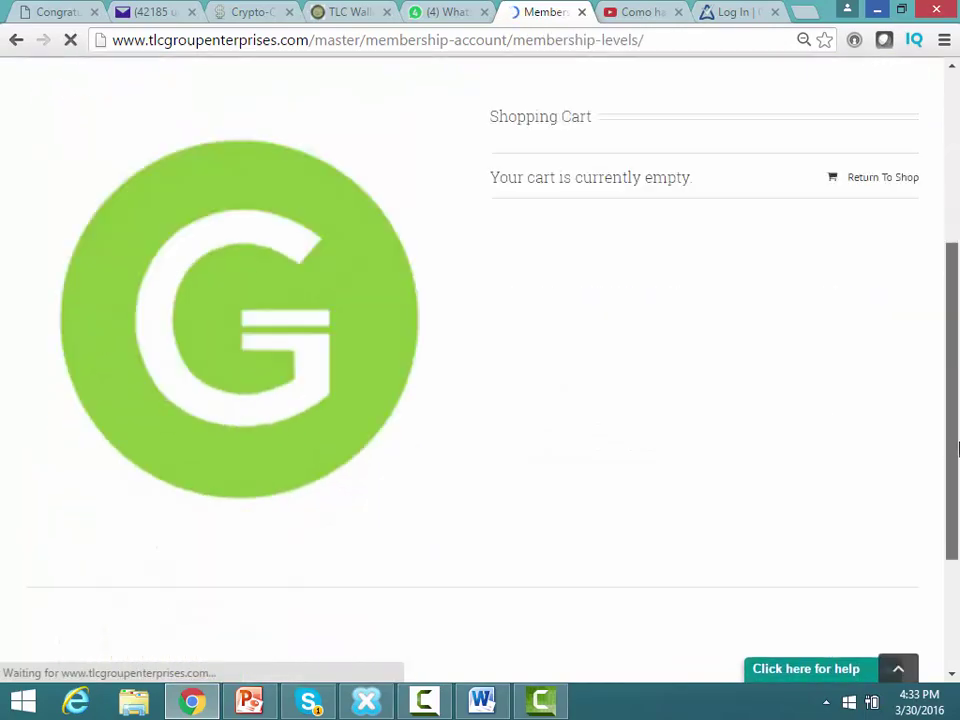
pyautogui.scroll(5, 939, 144)
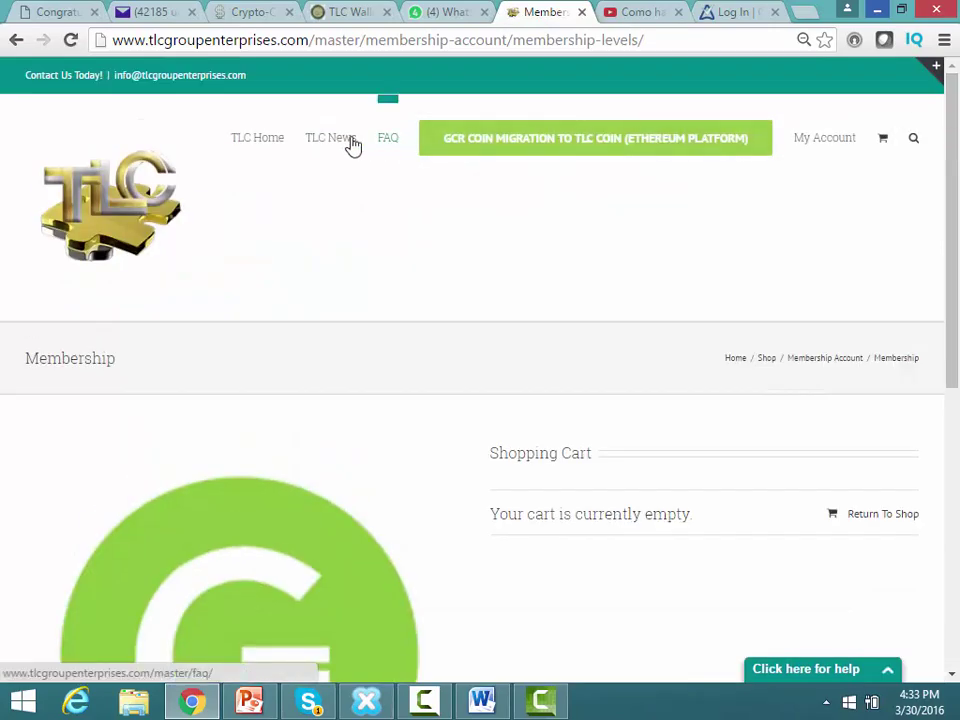
# Add the GCR Coin Migration to TLC Coin product ($45.00) to the cart.
pyautogui.click(519, 148)
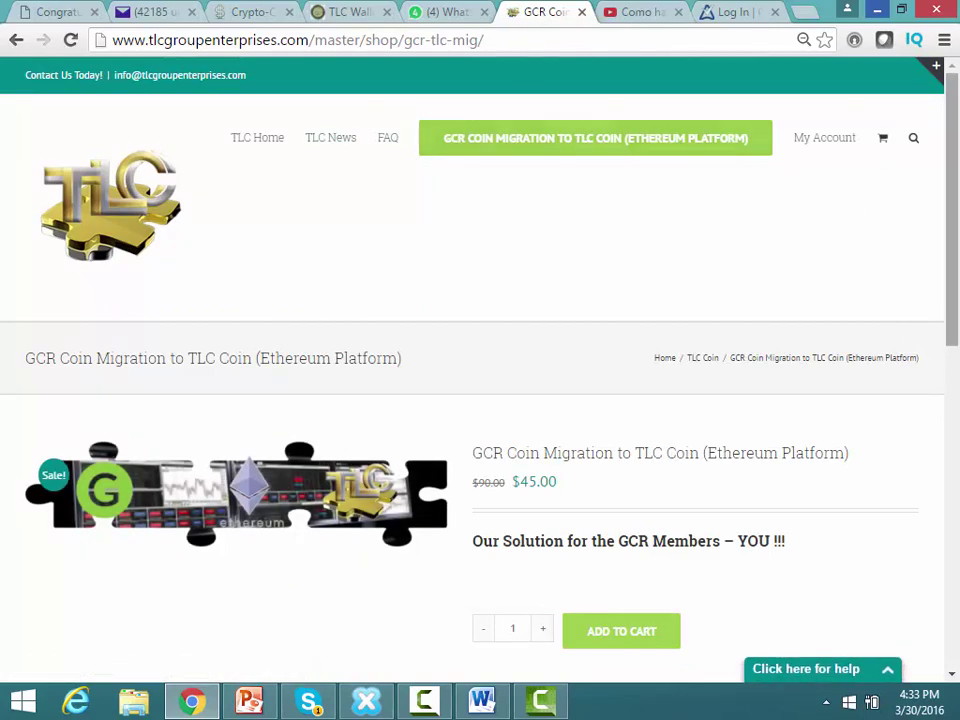
pyautogui.scroll(-3, 679, 386)
pyautogui.click(620, 283)
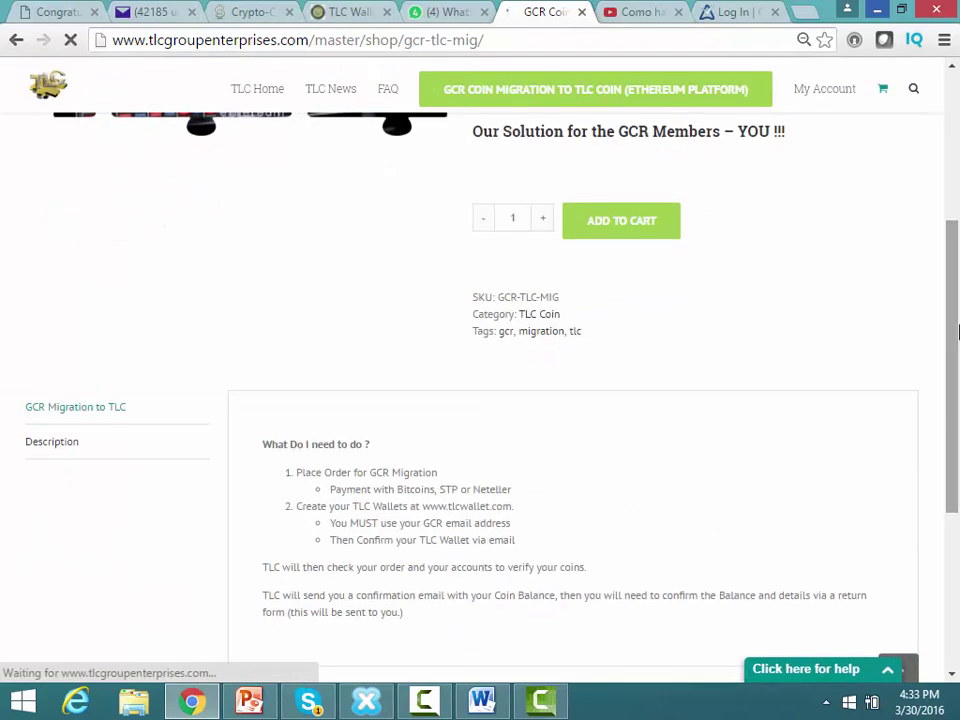
pyautogui.scroll(-3, 791, 369)
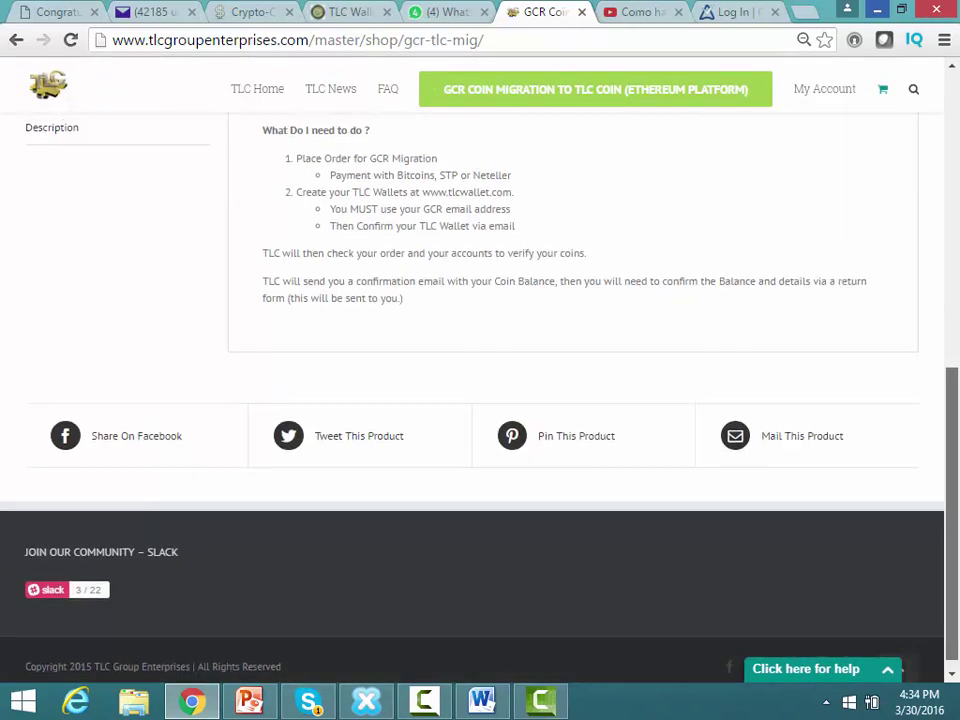
pyautogui.moveTo(951, 472); pyautogui.dragTo(936, 229)
pyautogui.moveTo(884, 124)
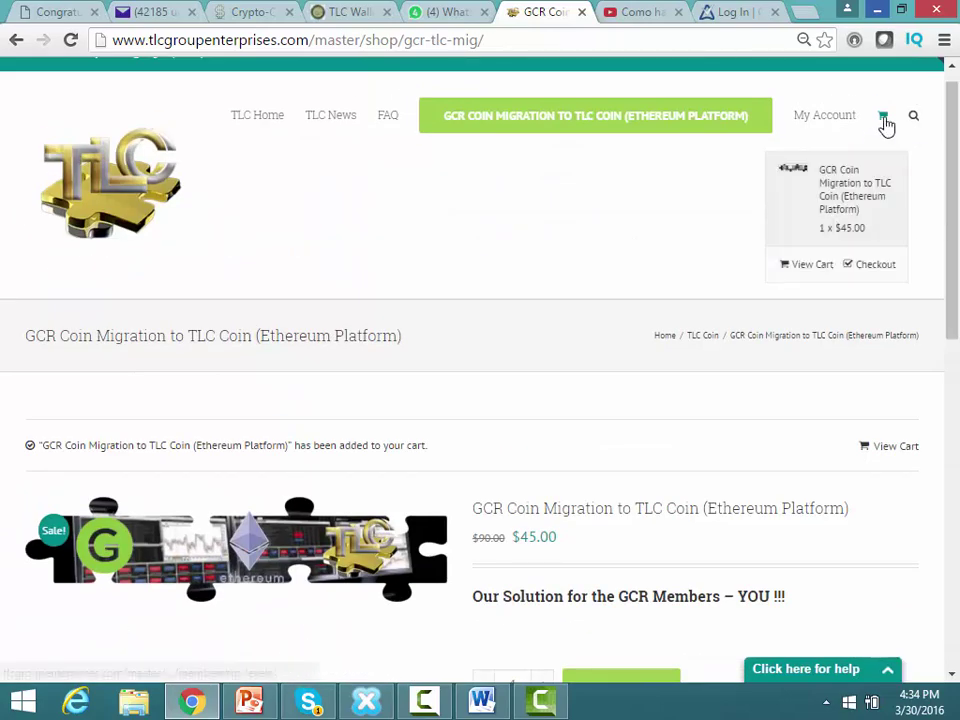
# Proceed to checkout and enter the billing first and last name, skipping company and phone.
pyautogui.click(876, 266)
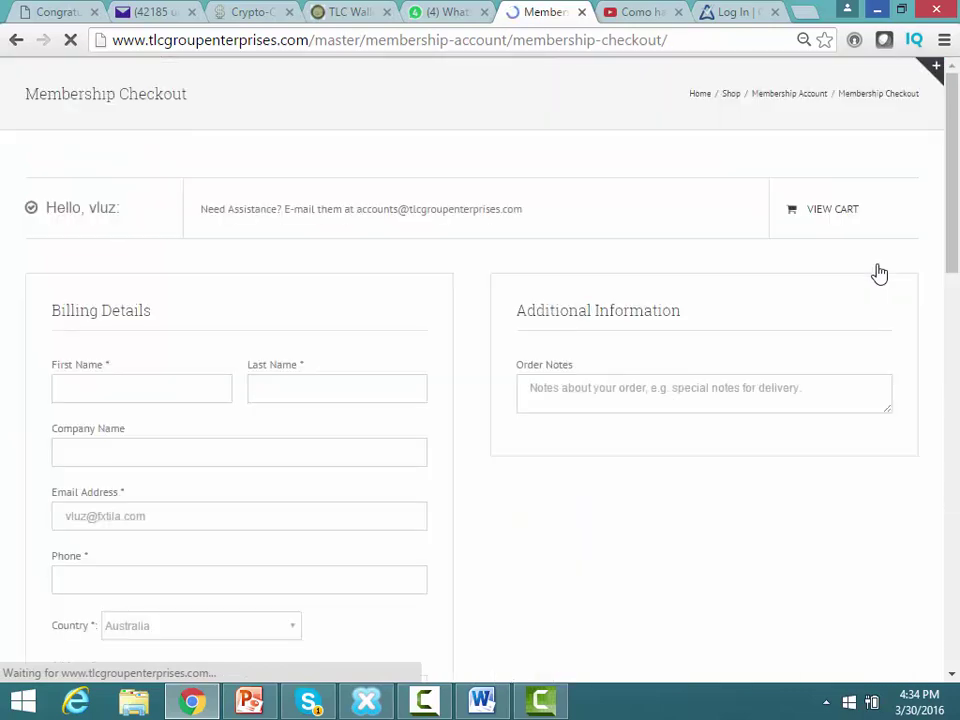
pyautogui.click(173, 388)
pyautogui.press('Tab')
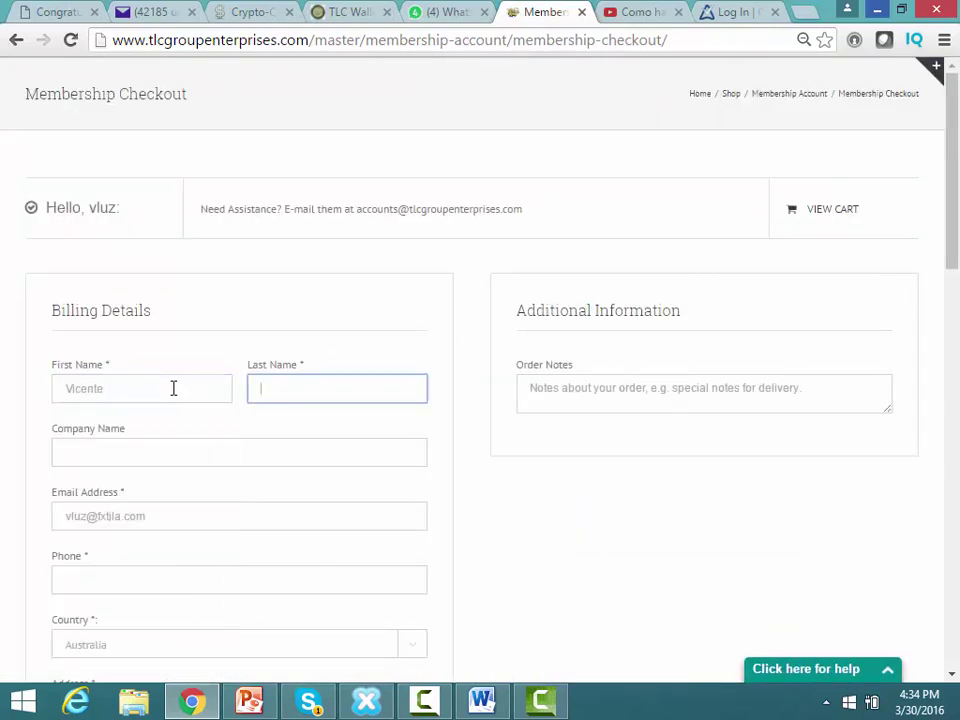
pyautogui.press('Tab')
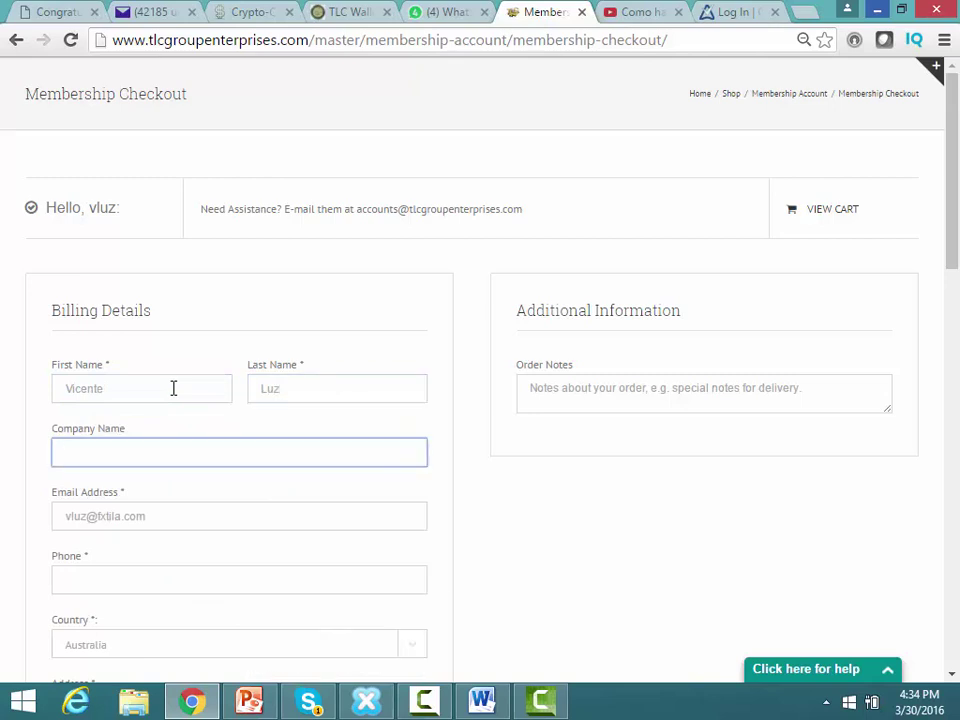
pyautogui.press('Tab')
pyautogui.press('Tab')
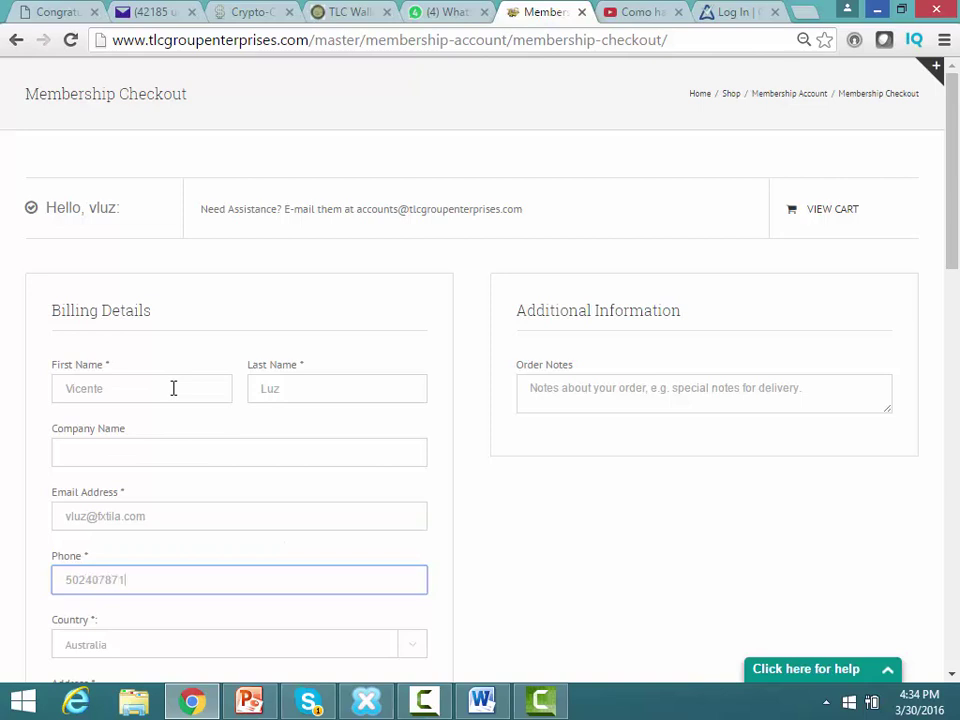
pyautogui.press('Tab')
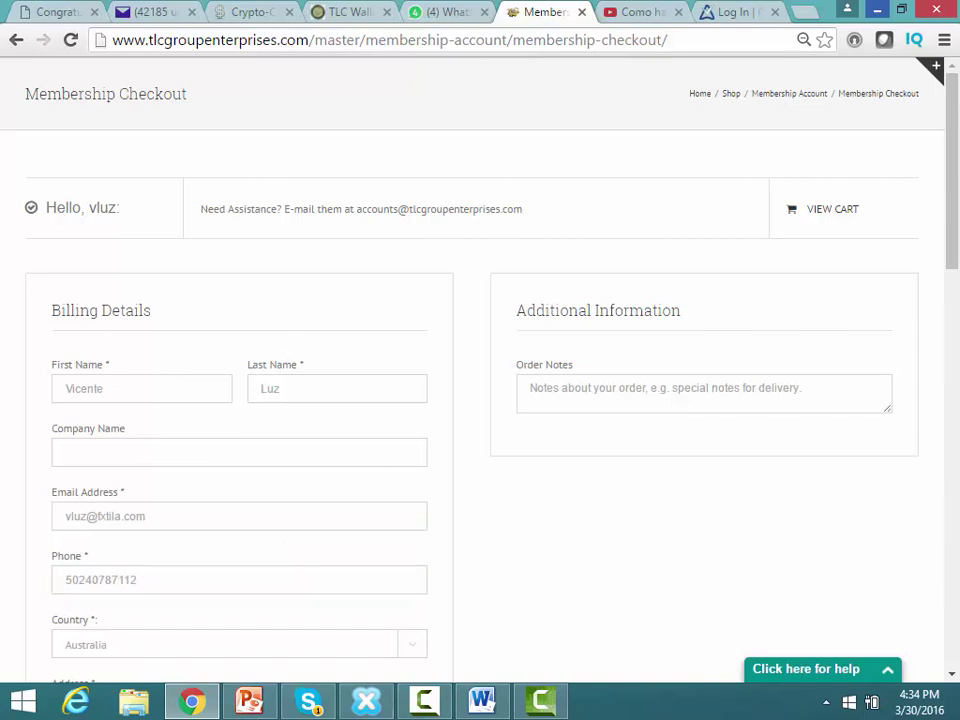
# Set the country to United States (US) and fill the street address from saved autofill.
pyautogui.scroll(-4, 290, 340)
pyautogui.click(277, 280)
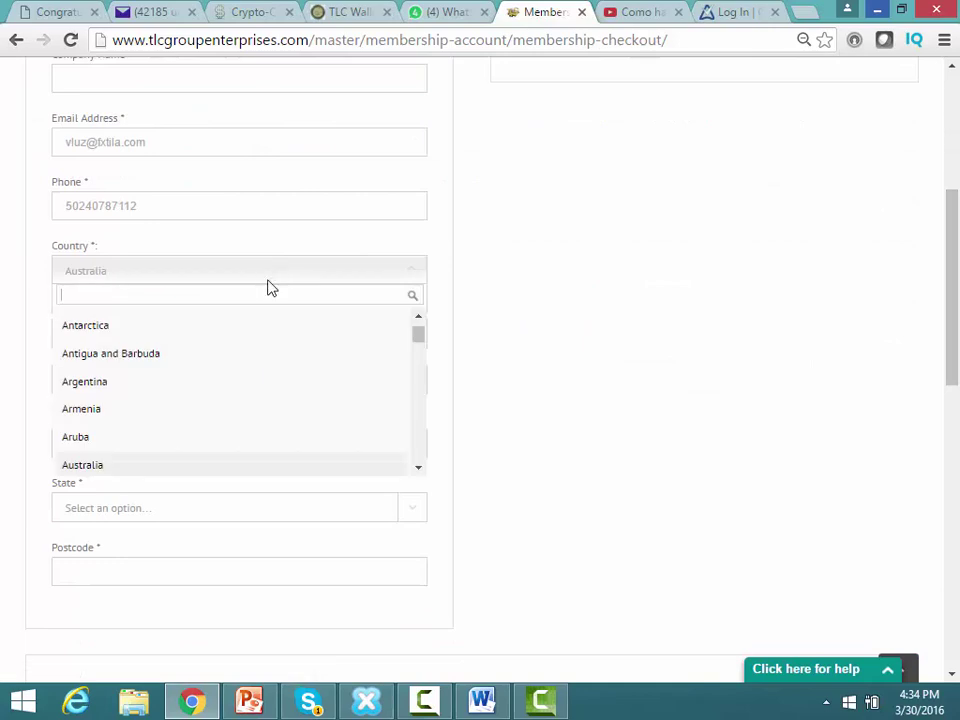
pyautogui.moveTo(420, 347); pyautogui.dragTo(419, 458)
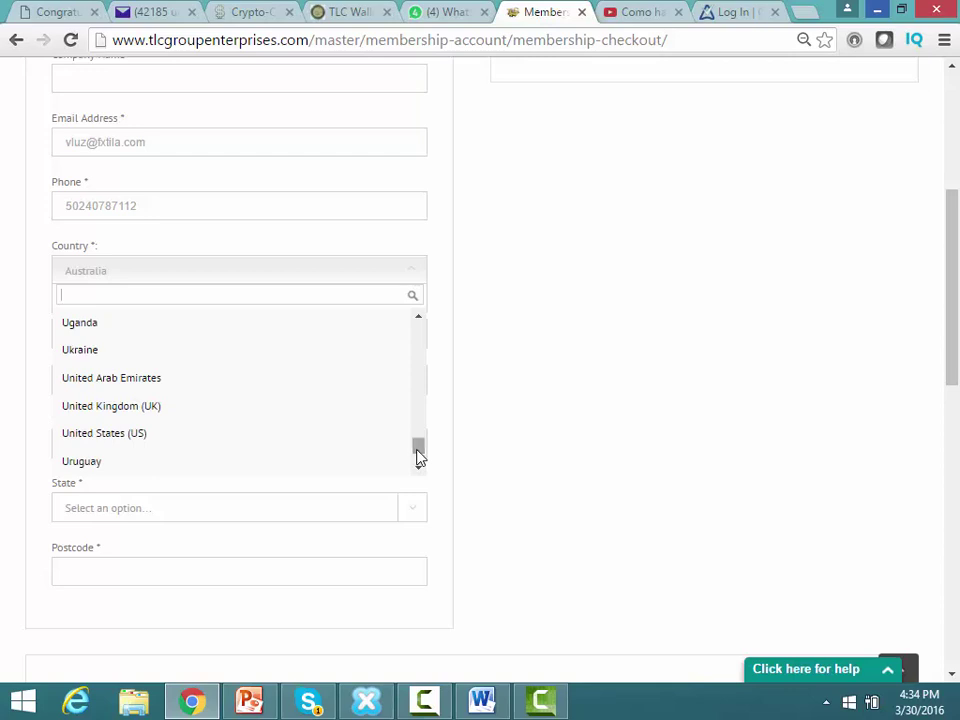
pyautogui.click(255, 436)
pyautogui.click(116, 334)
pyautogui.write('175')
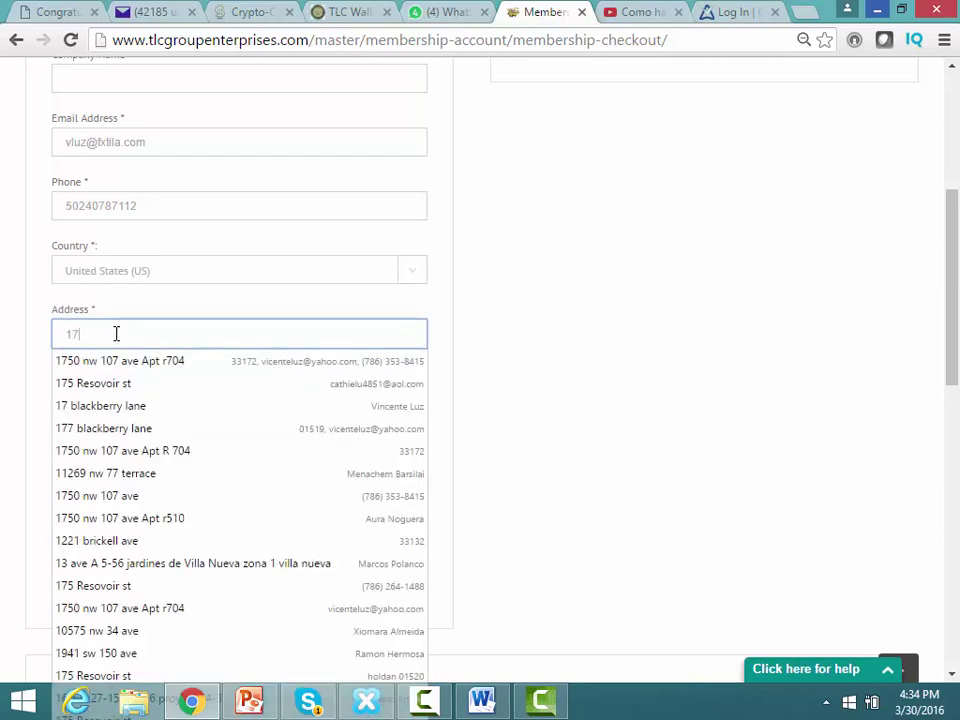
pyautogui.click(100, 383)
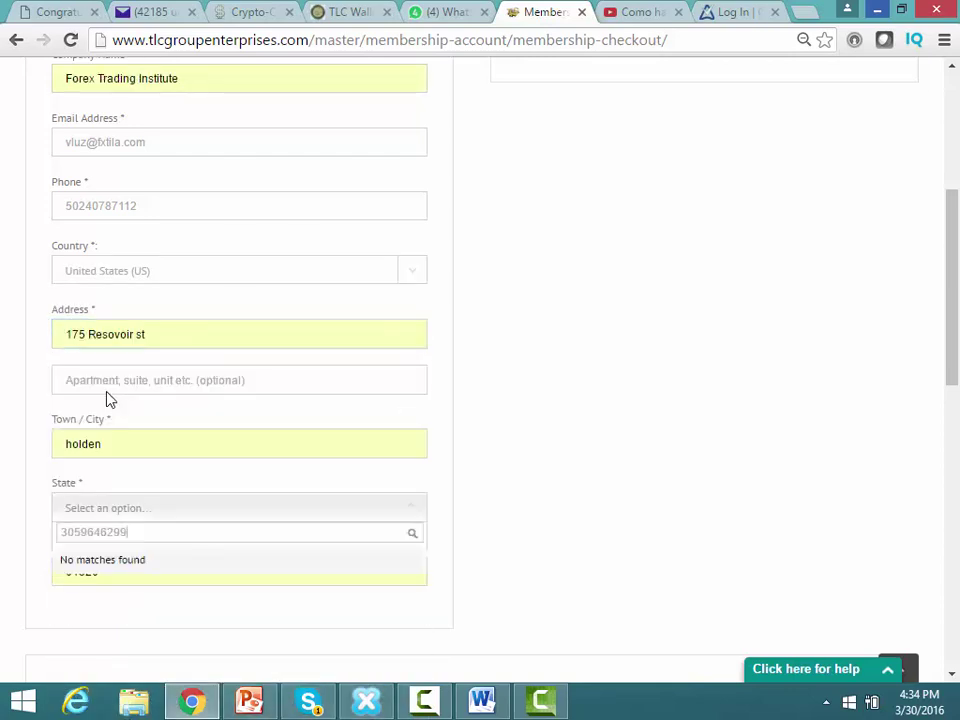
# Set the billing state to Massachusetts, correcting an earlier Florida selection.
pyautogui.click(429, 482)
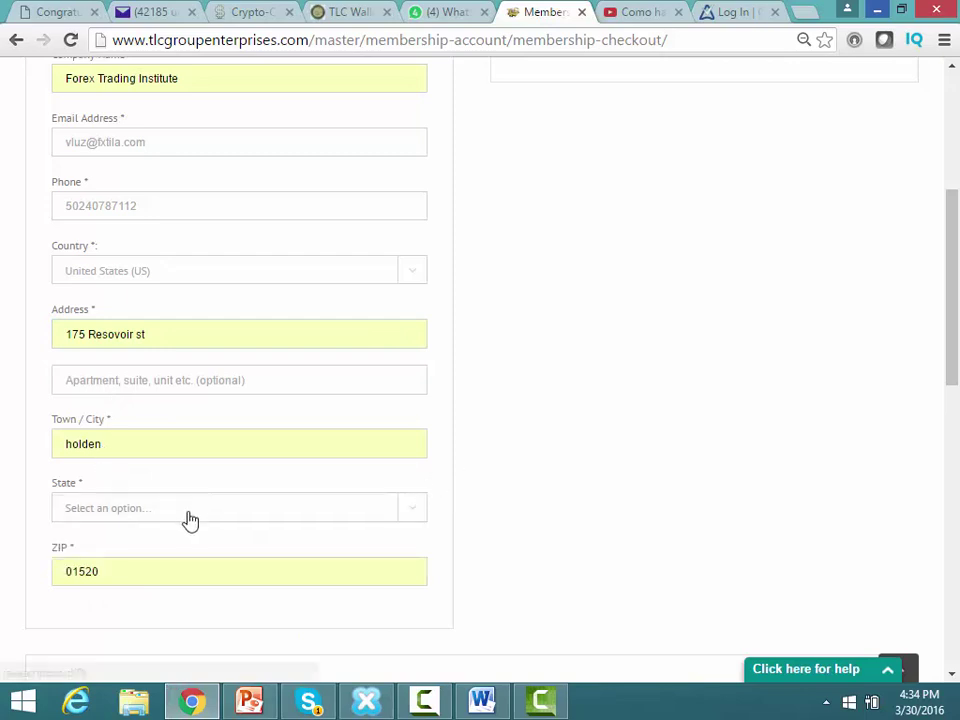
pyautogui.click(129, 516)
pyautogui.write('f')
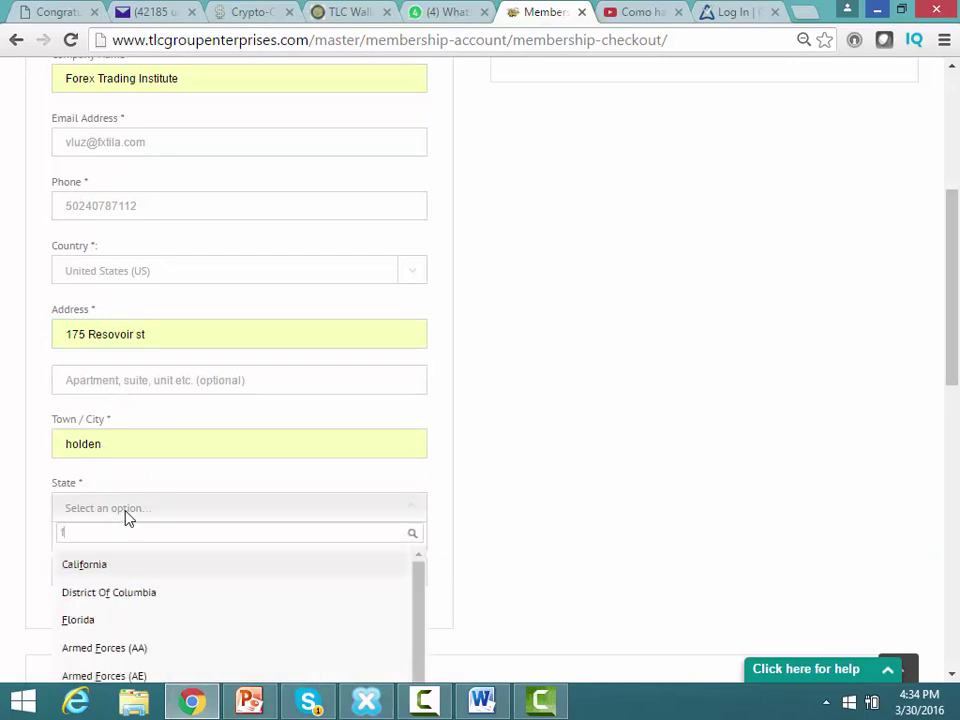
pyautogui.click(92, 620)
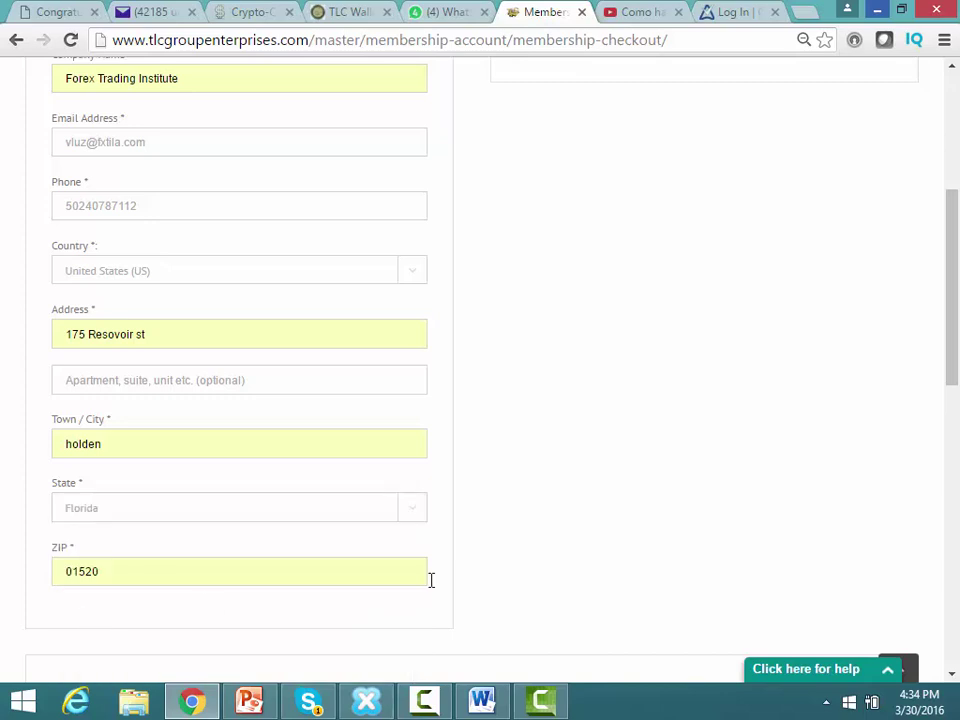
pyautogui.moveTo(955, 325); pyautogui.dragTo(956, 364)
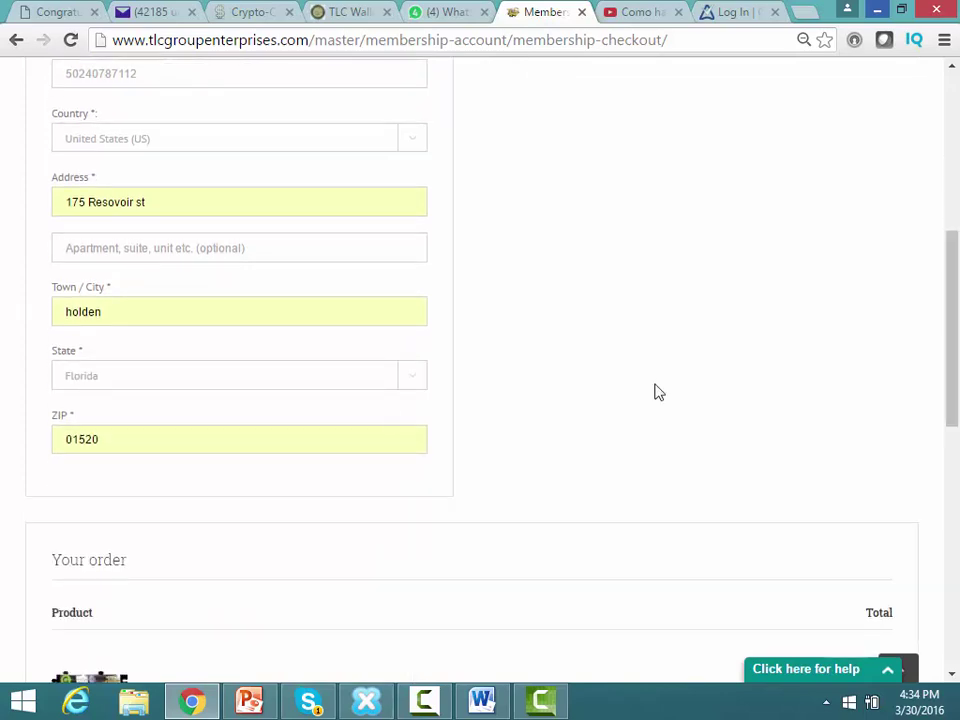
pyautogui.click(308, 378)
pyautogui.write('ma')
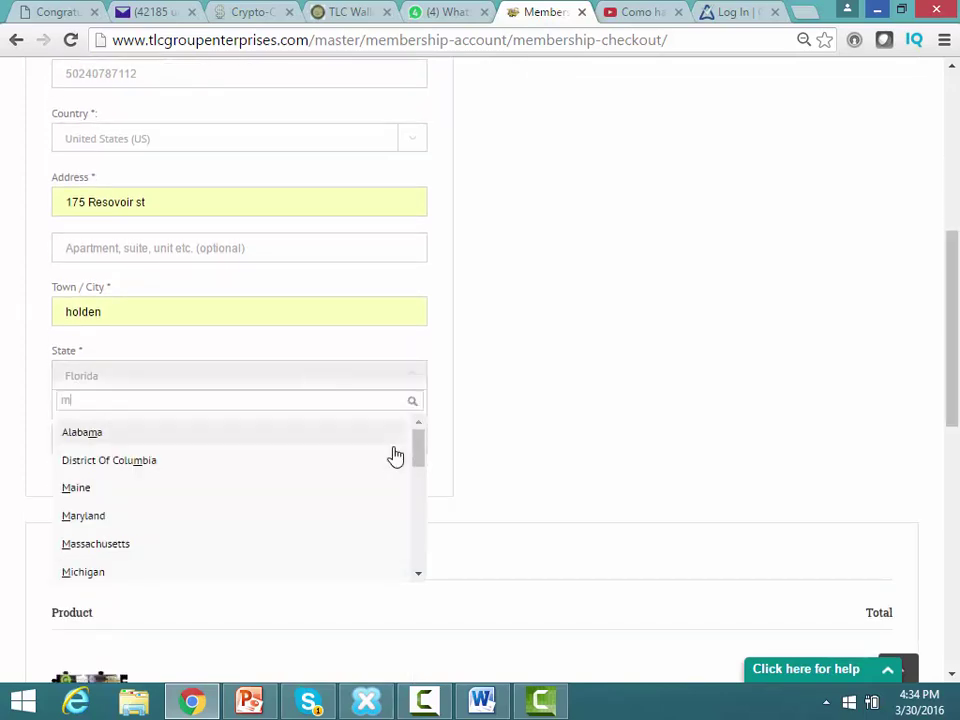
pyautogui.click(242, 516)
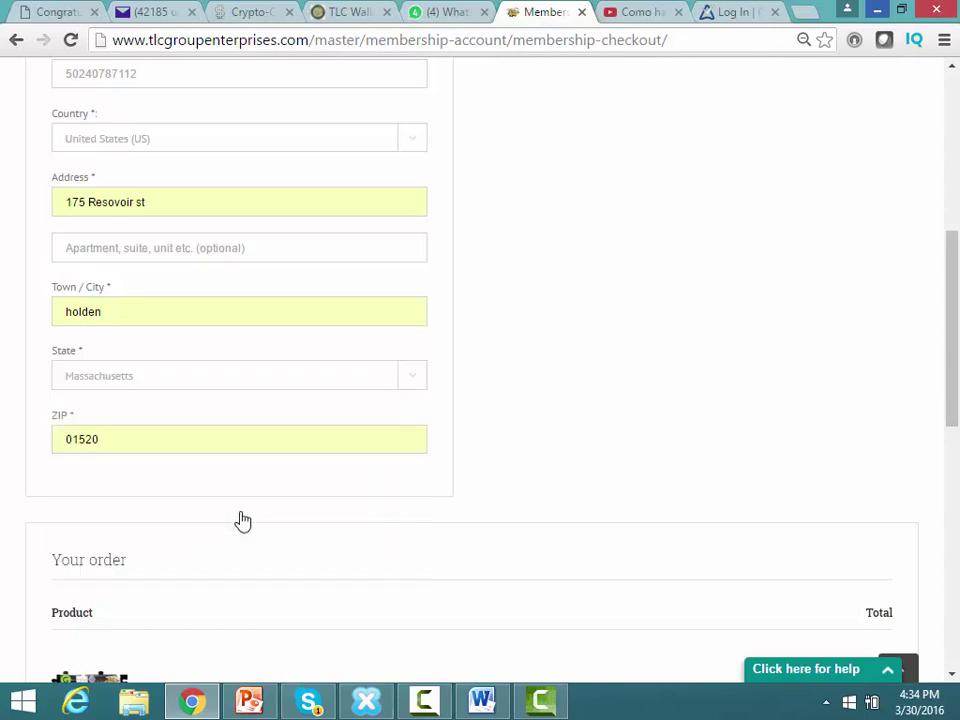
pyautogui.moveTo(955, 413); pyautogui.dragTo(949, 614)
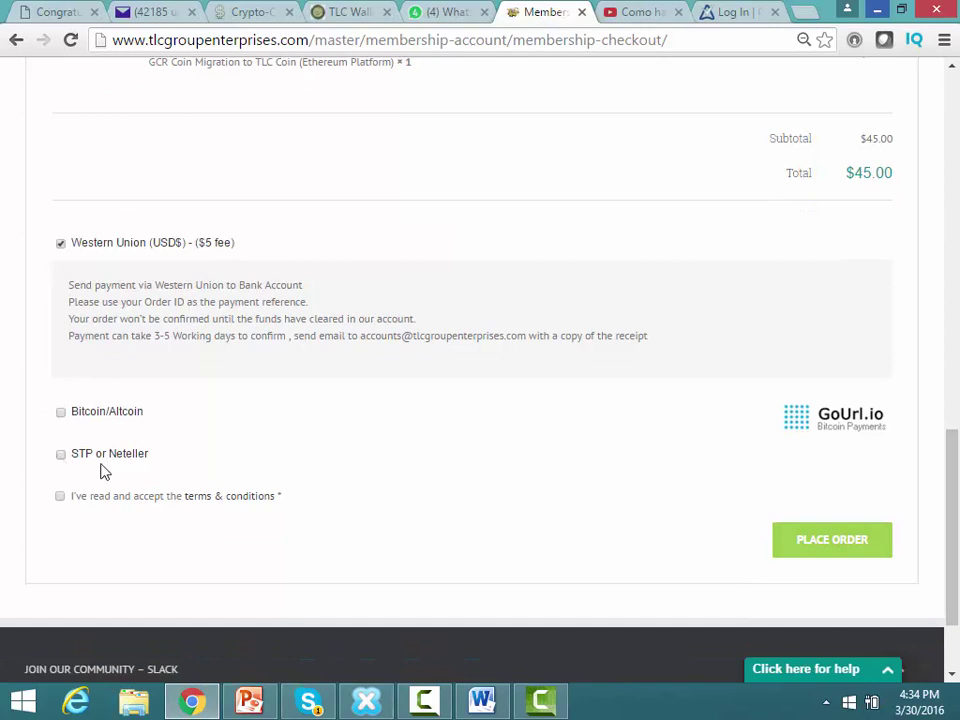
# Choose Western Union (USD$) as the payment method instead of STP or Neteller.
pyautogui.click(59, 456)
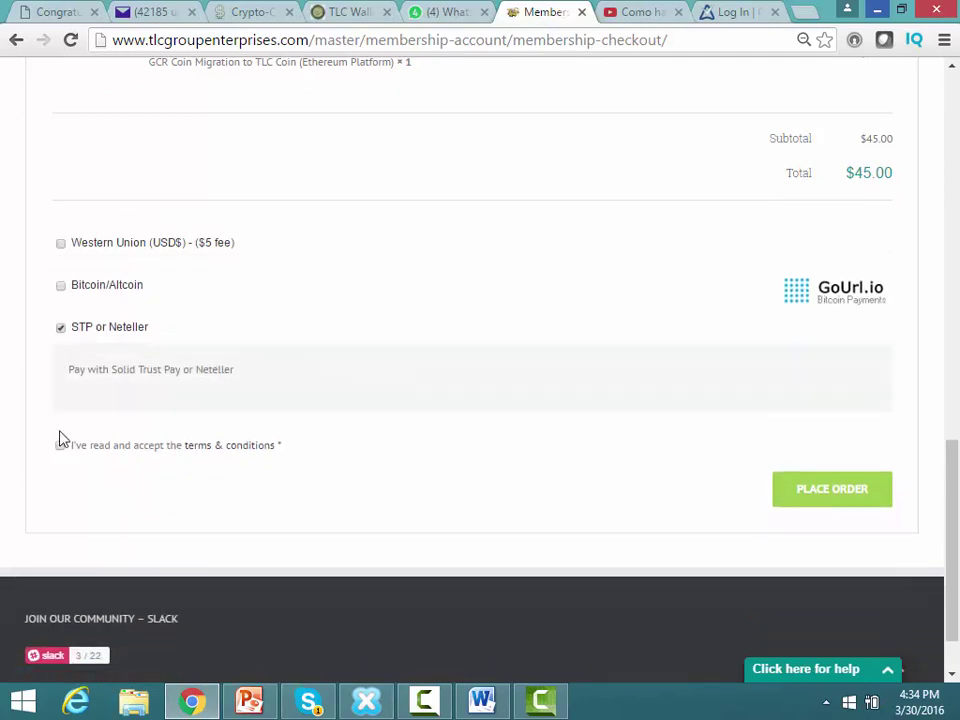
pyautogui.click(61, 243)
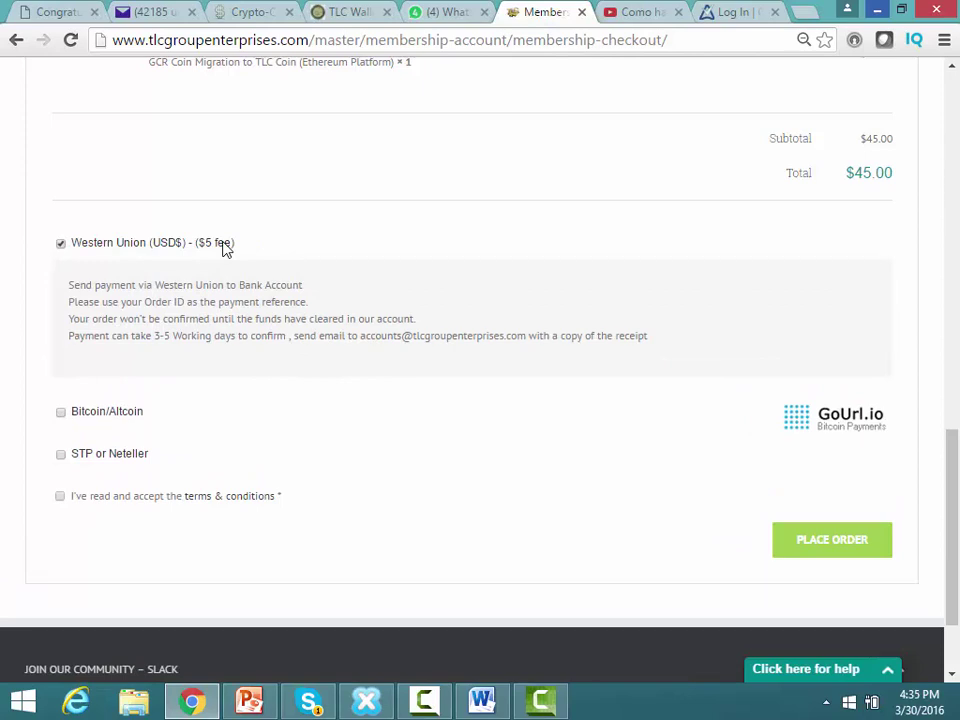
# Tick the terms and conditions checkbox and place the $45.00 order.
pyautogui.click(828, 550)
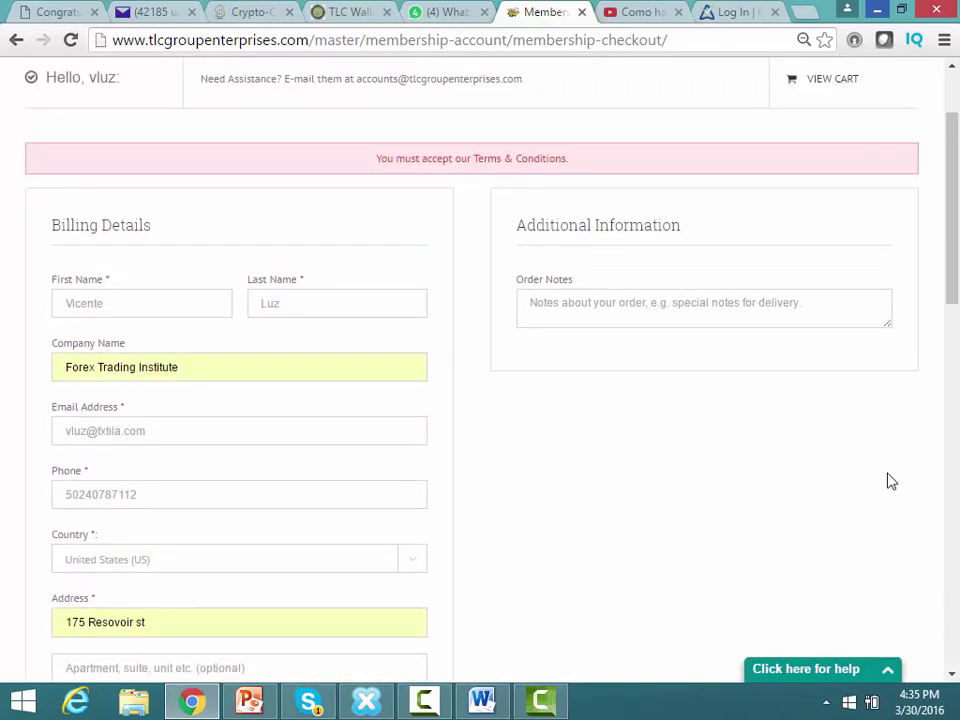
pyautogui.moveTo(953, 245); pyautogui.dragTo(955, 543)
pyautogui.click(62, 556)
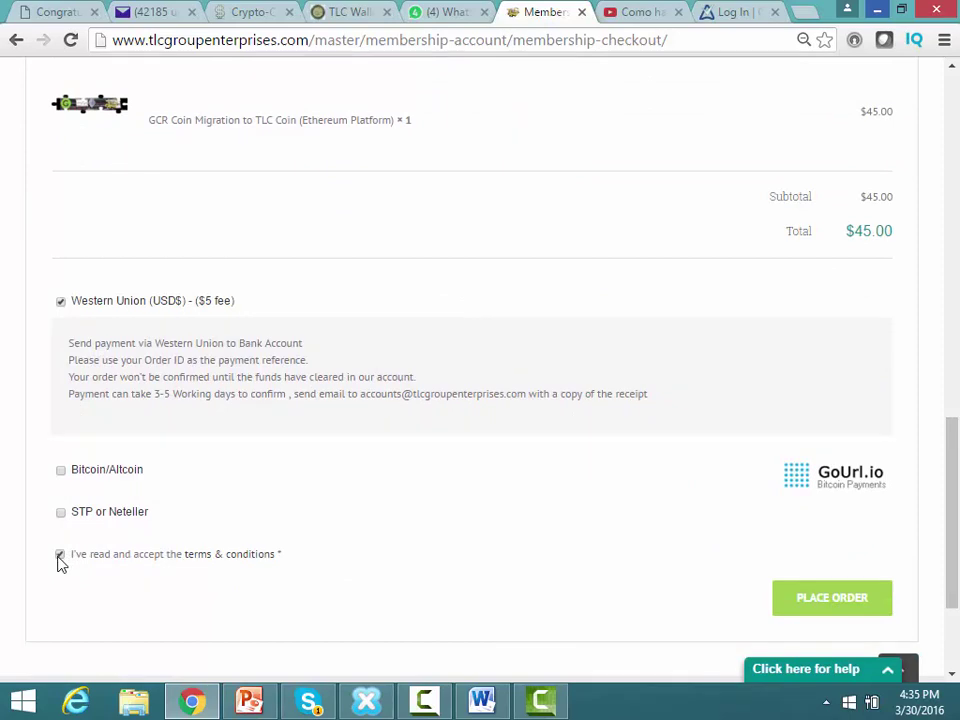
pyautogui.click(808, 612)
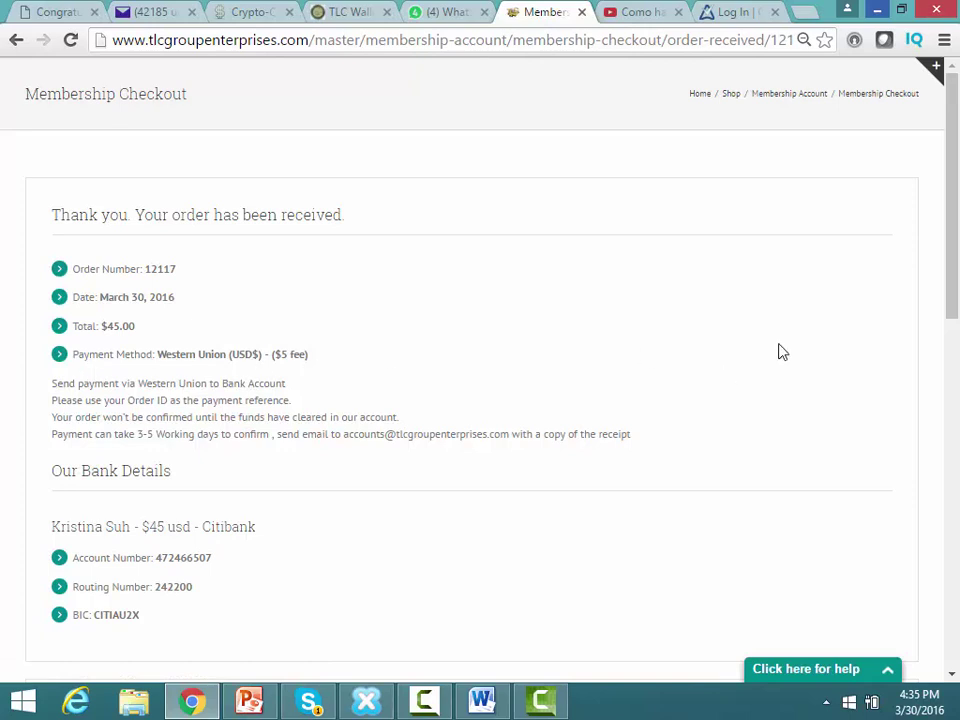
# Select the account holder's name under Our Bank Details, then bring up Skype and minimize it.
pyautogui.moveTo(955, 245); pyautogui.dragTo(955, 317)
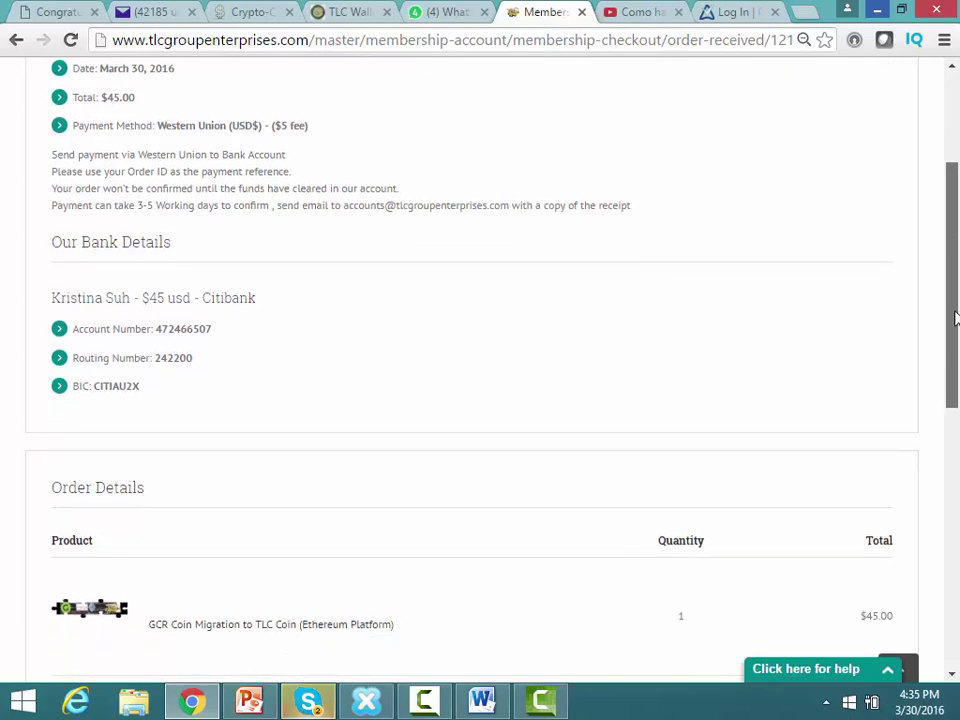
pyautogui.moveTo(955, 317)
pyautogui.mouseDown()
pyautogui.moveTo(955, 335)
pyautogui.moveTo(954, 317)
pyautogui.mouseUp()
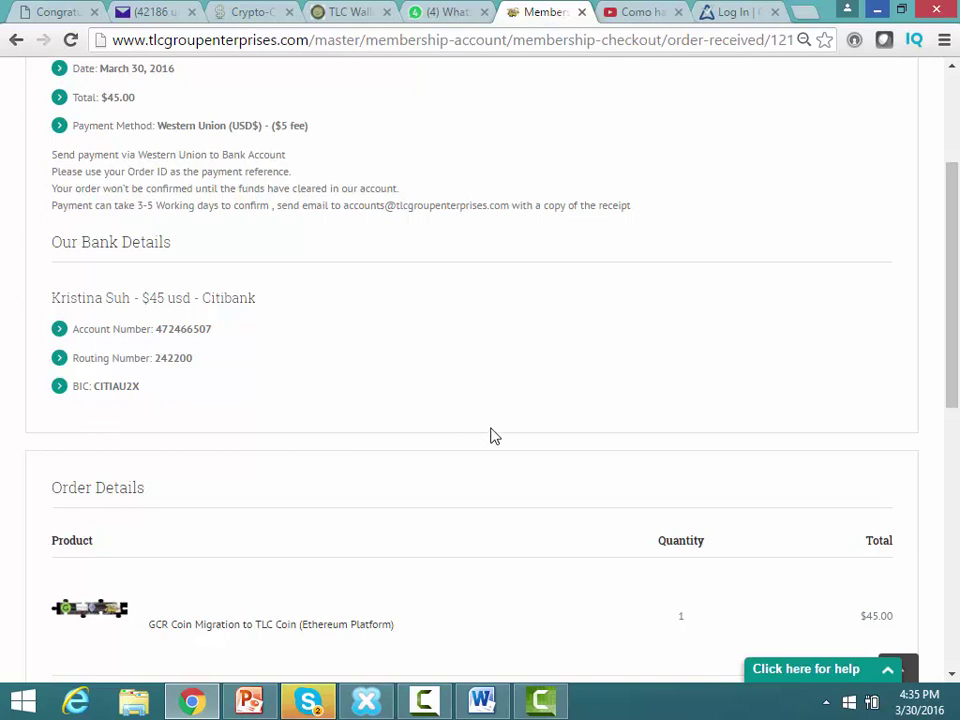
pyautogui.moveTo(955, 396); pyautogui.dragTo(948, 300)
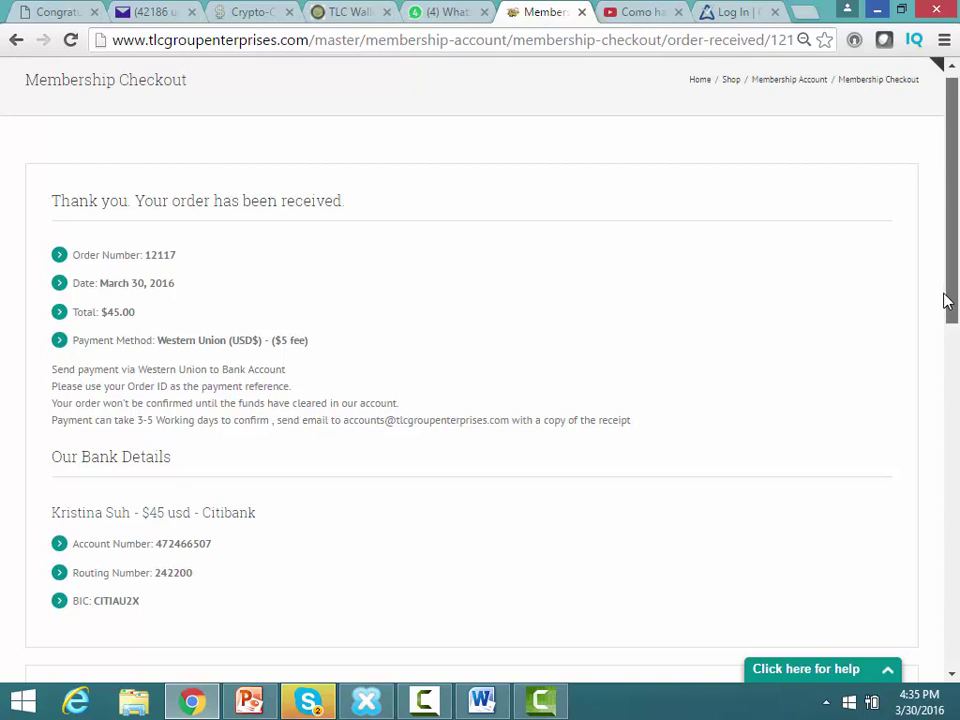
pyautogui.moveTo(948, 300); pyautogui.dragTo(945, 315)
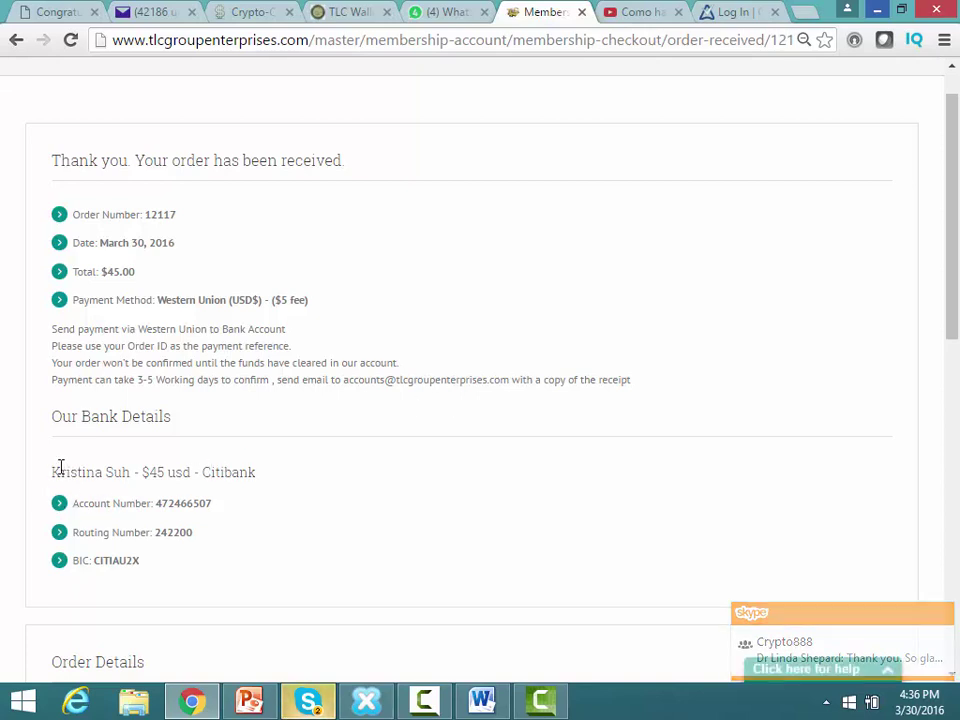
pyautogui.moveTo(51, 472); pyautogui.dragTo(135, 474)
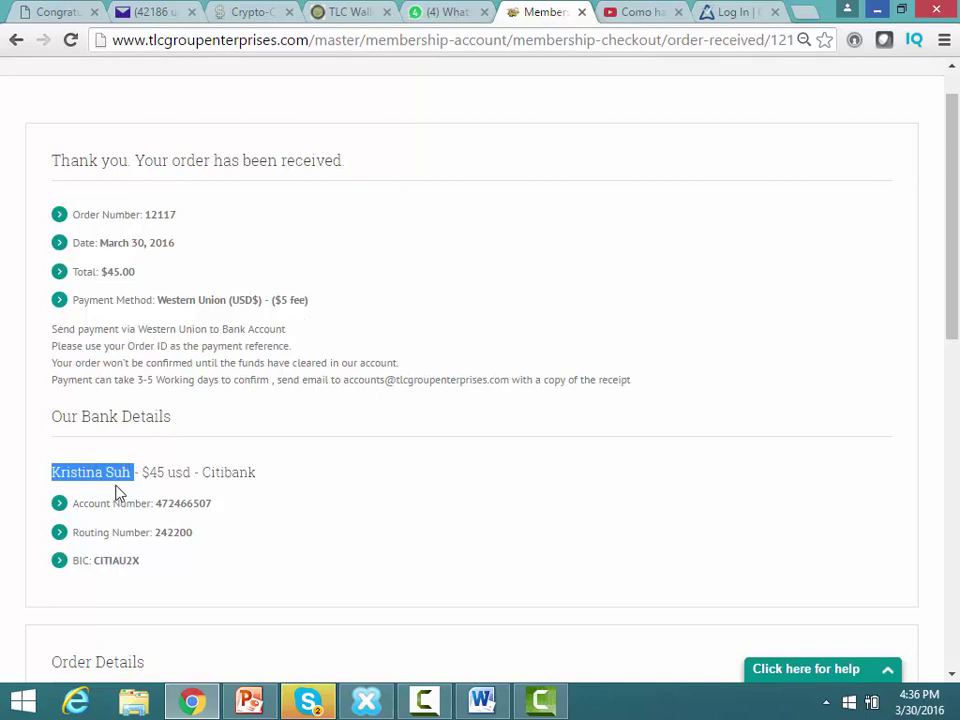
pyautogui.click(306, 701)
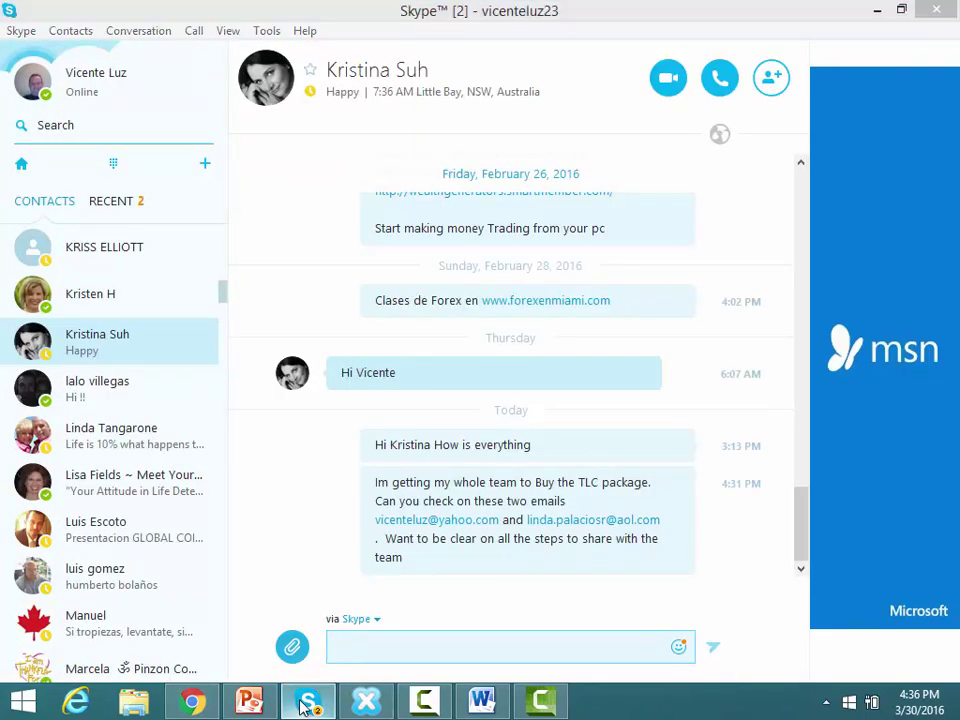
pyautogui.click(306, 703)
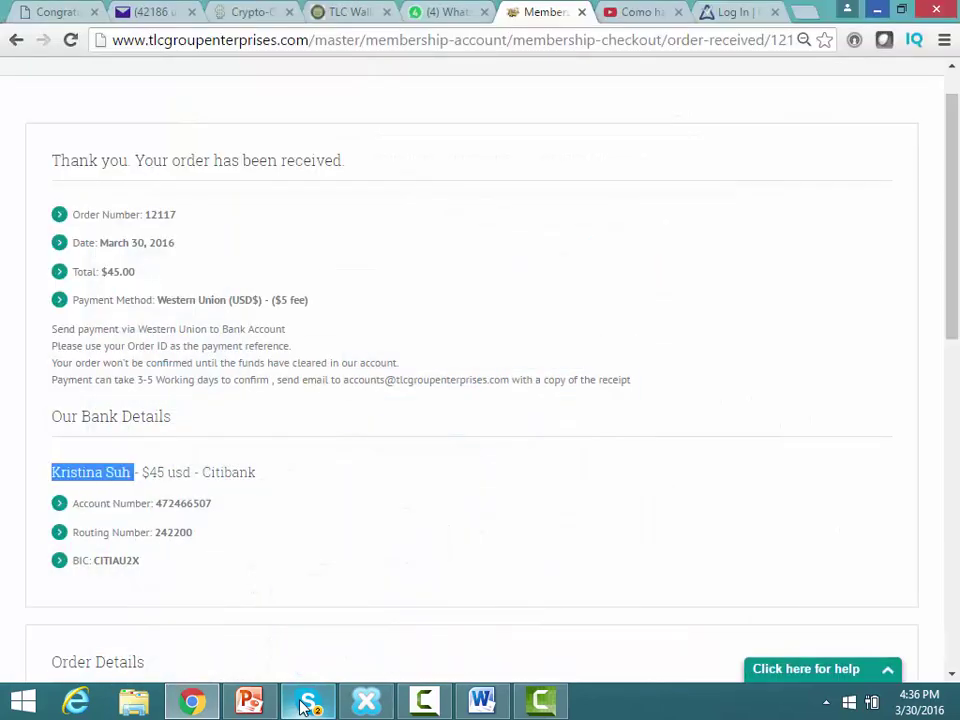